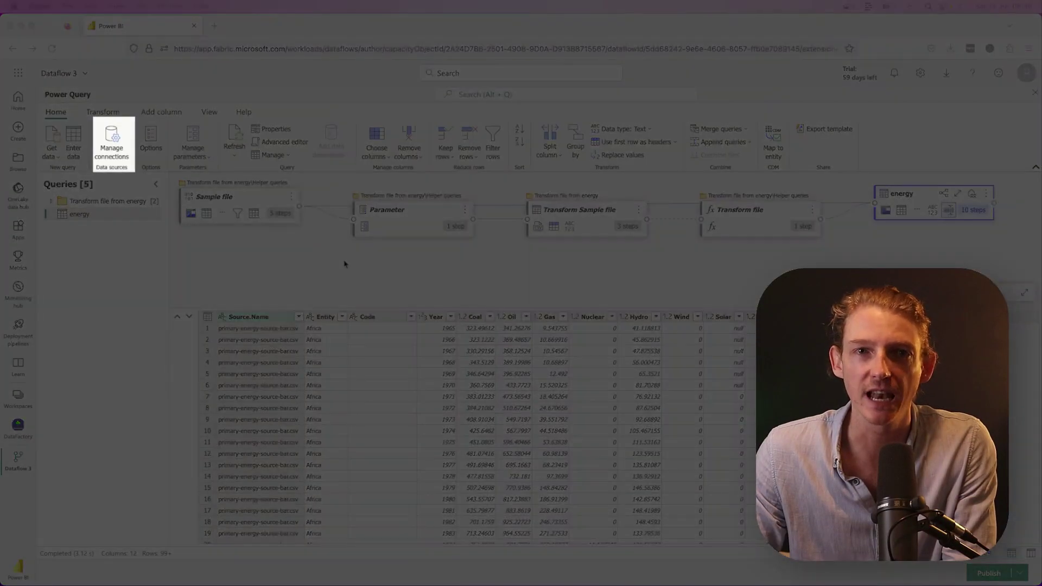
# Review the dataflow's managed connections list, then close it
pyautogui.click(113, 140)
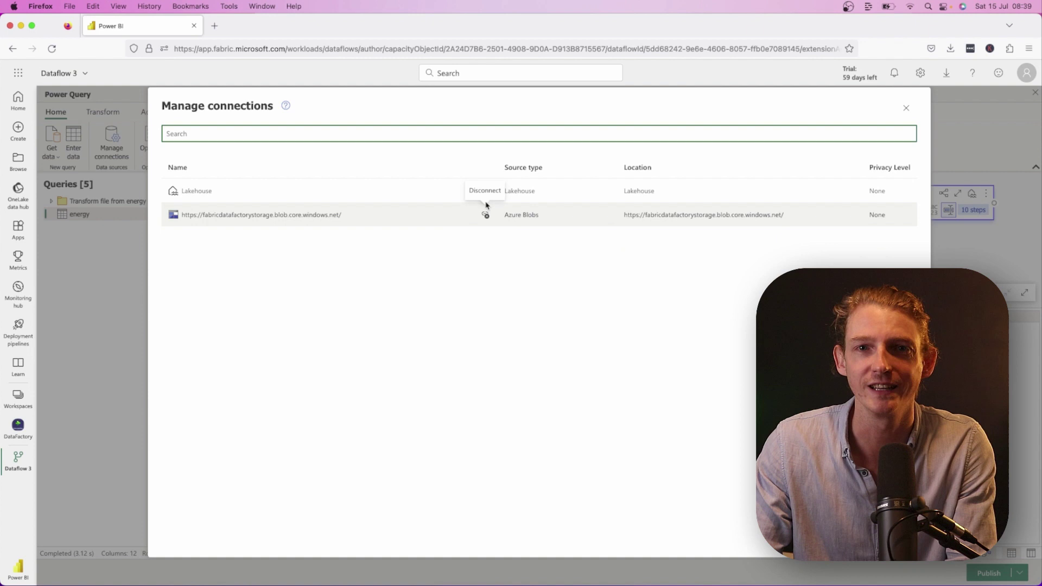
pyautogui.click(906, 108)
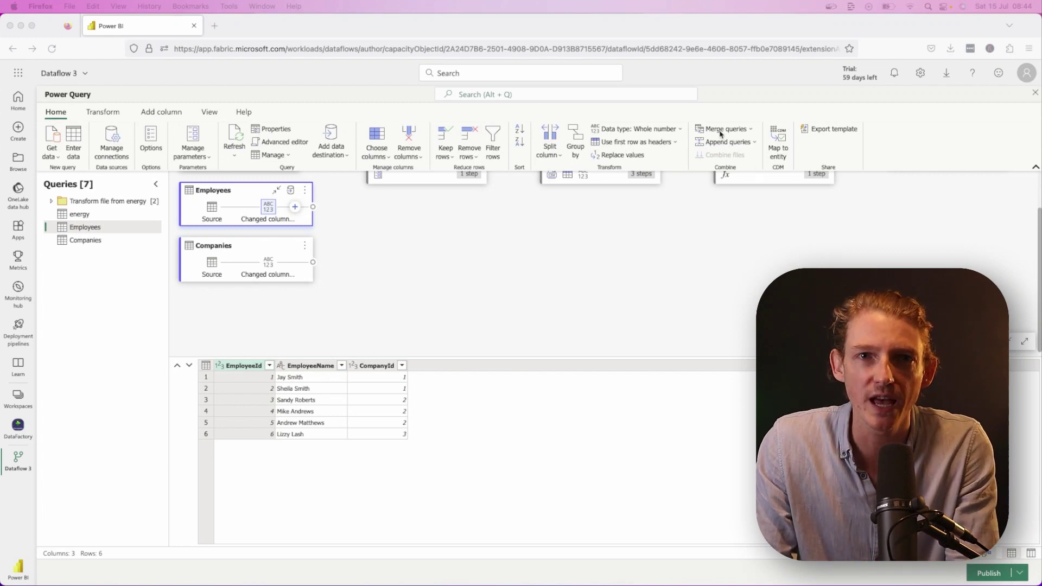
# Merge Employees with the Companies table, matching both on the suggested CompanyId column
pyautogui.click(720, 130)
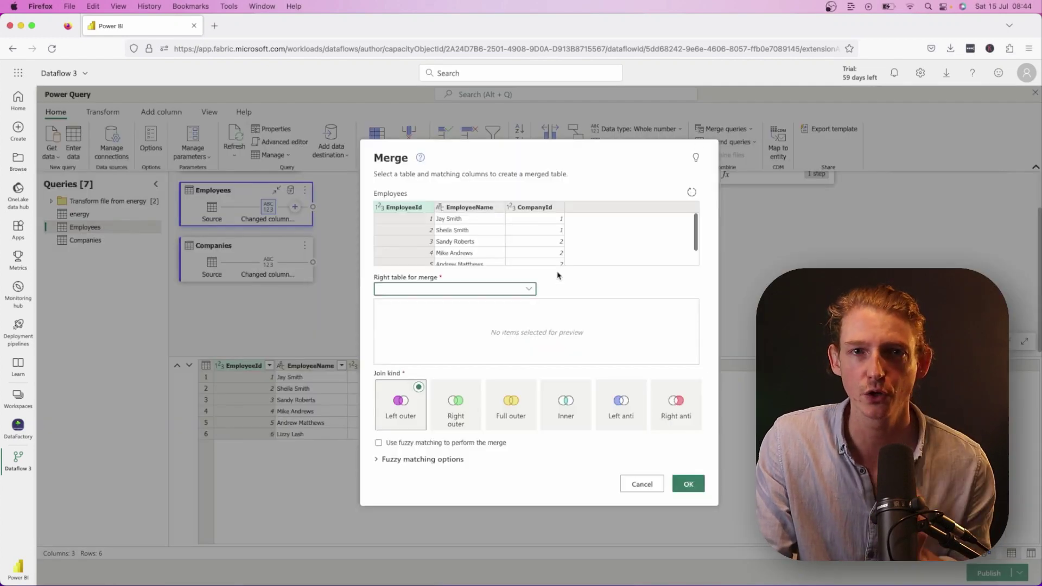
pyautogui.click(526, 292)
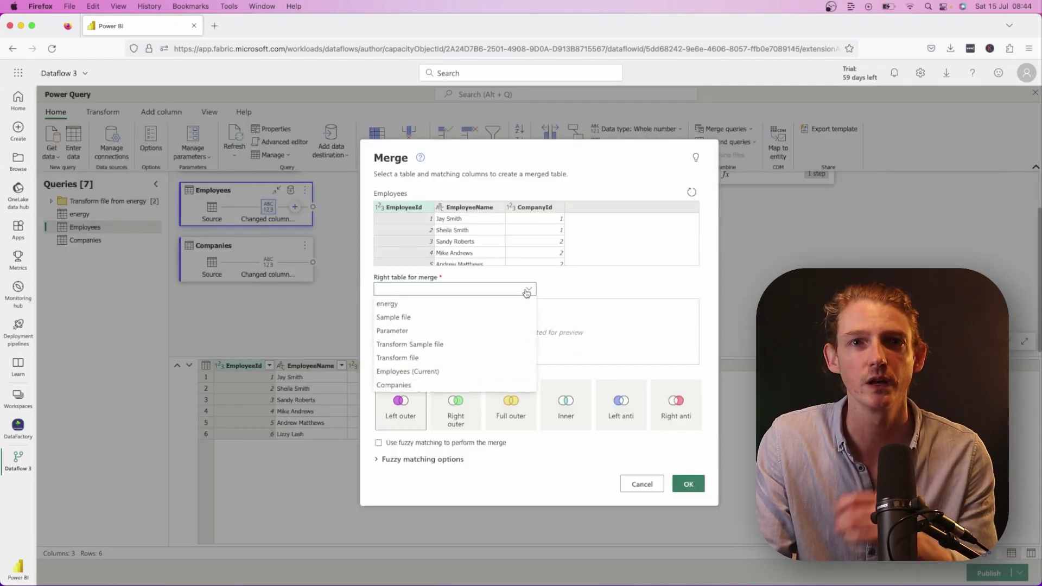
pyautogui.click(426, 386)
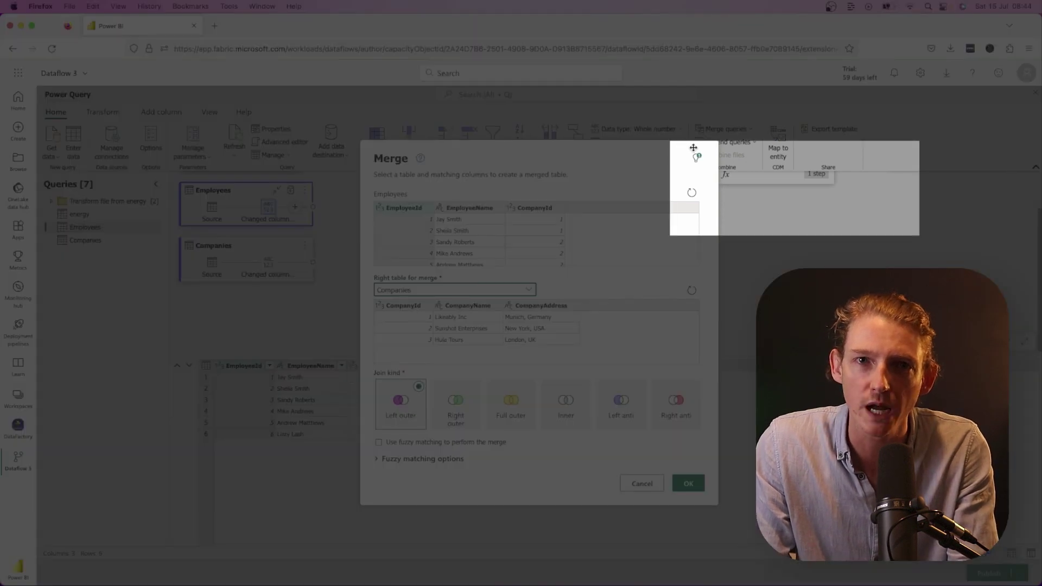
pyautogui.click(696, 159)
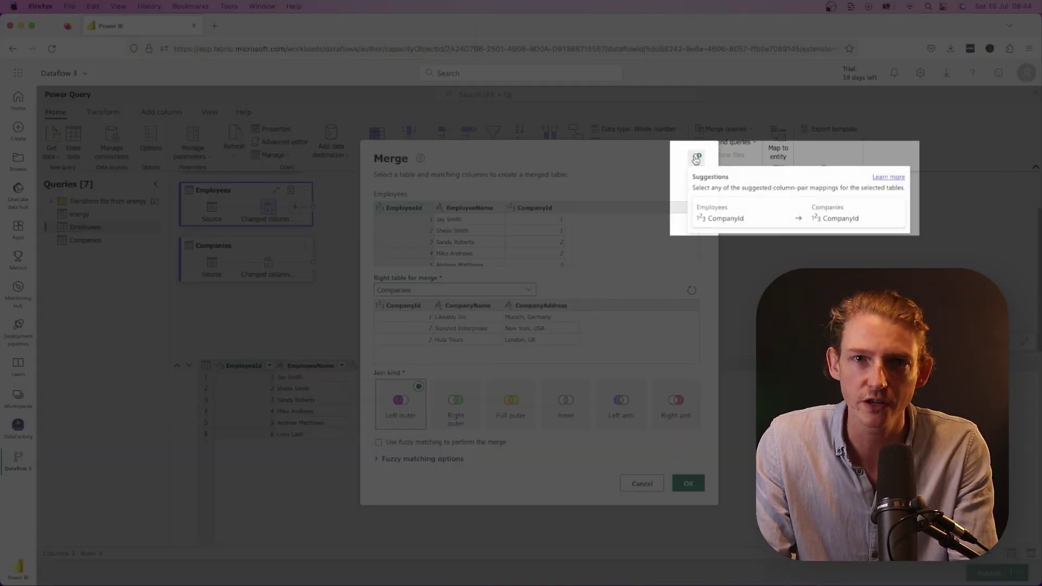
pyautogui.click(713, 213)
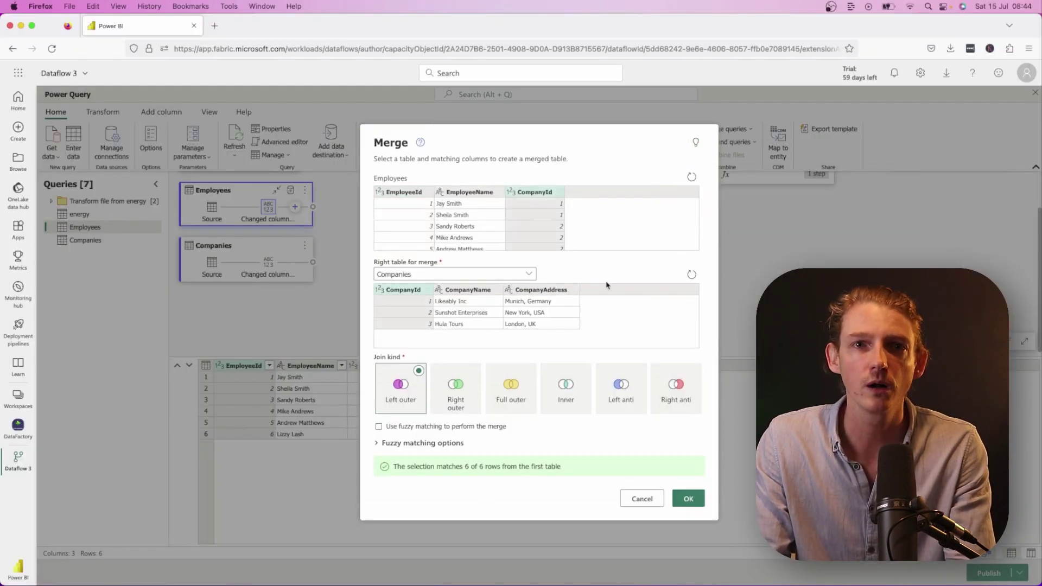
pyautogui.click(697, 502)
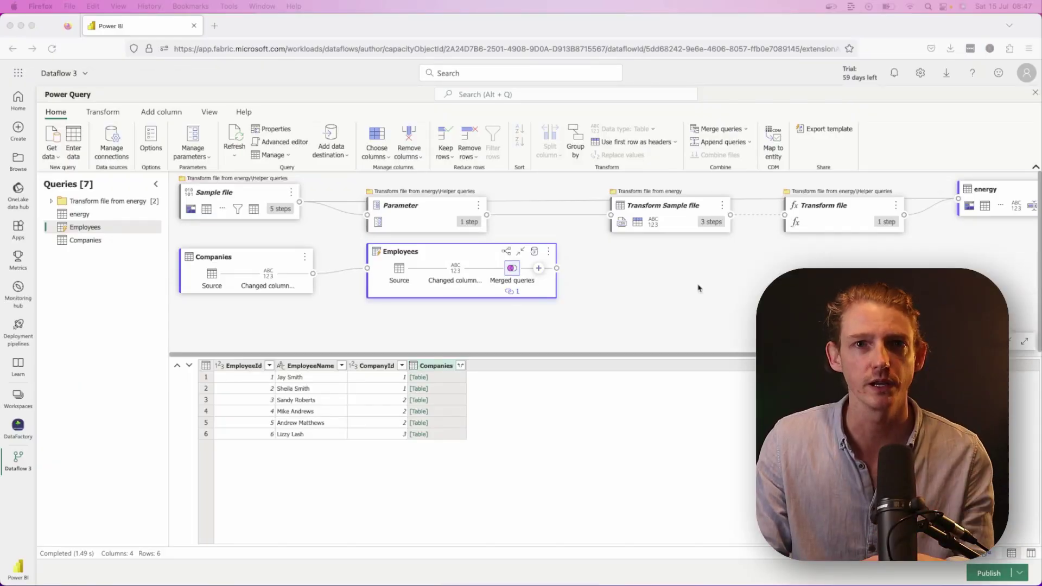
# Export the dataflow template named MyExportTemplate and download MyExportTemplate.pqt
pyautogui.click(822, 132)
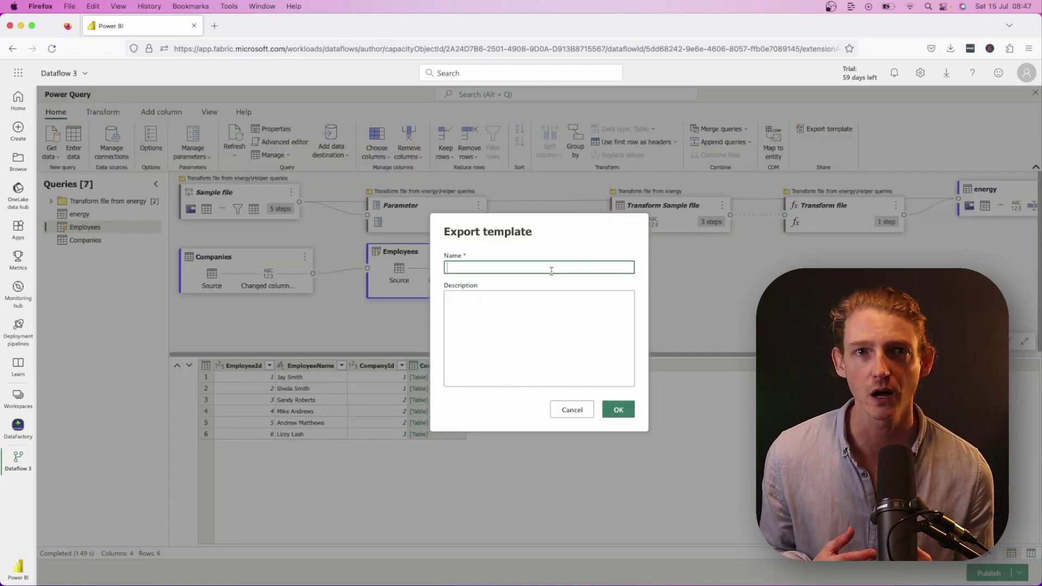
pyautogui.write('MyExportTemplate')
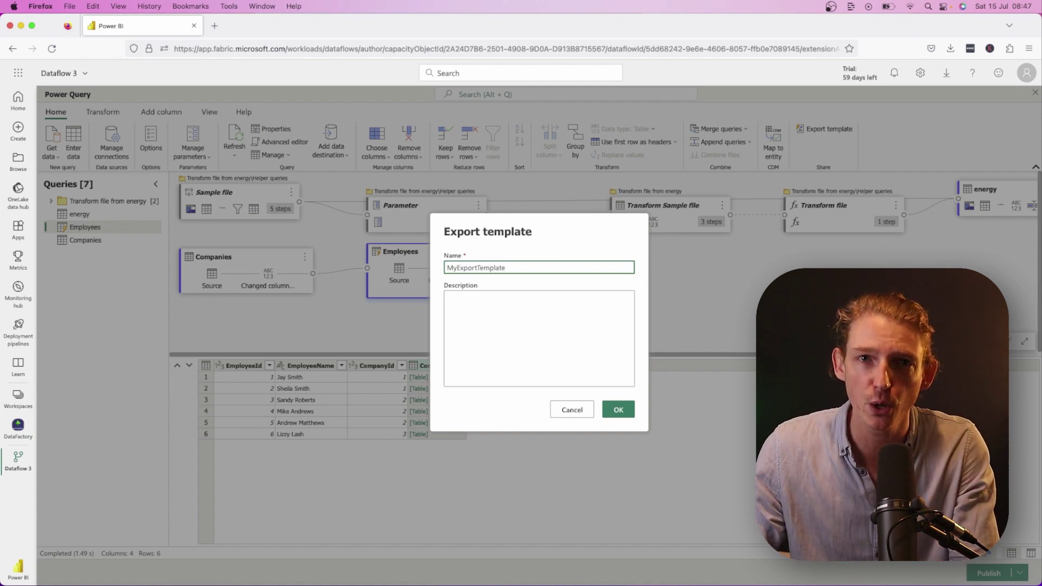
pyautogui.click(448, 299)
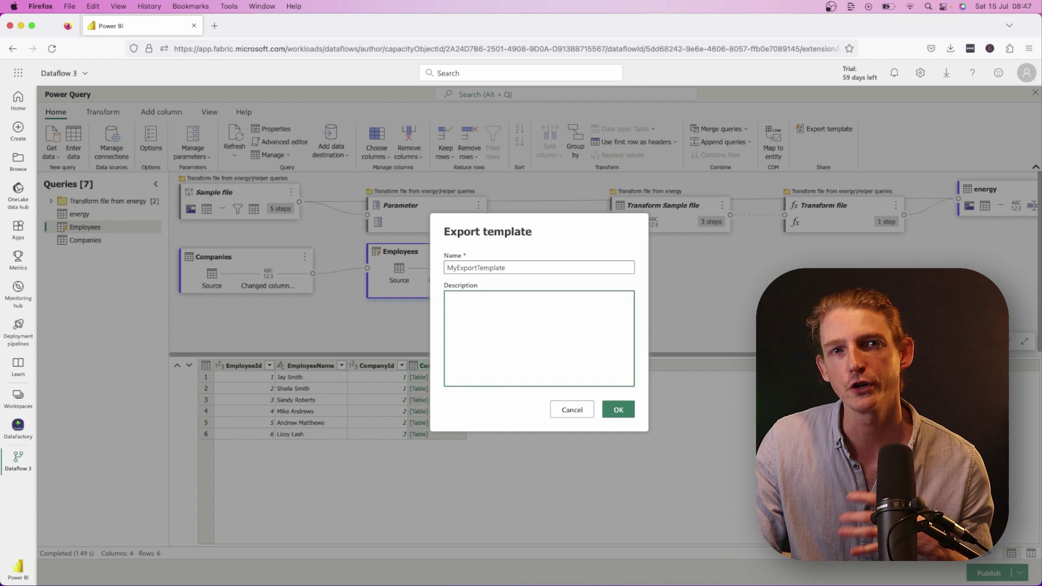
pyautogui.click(623, 410)
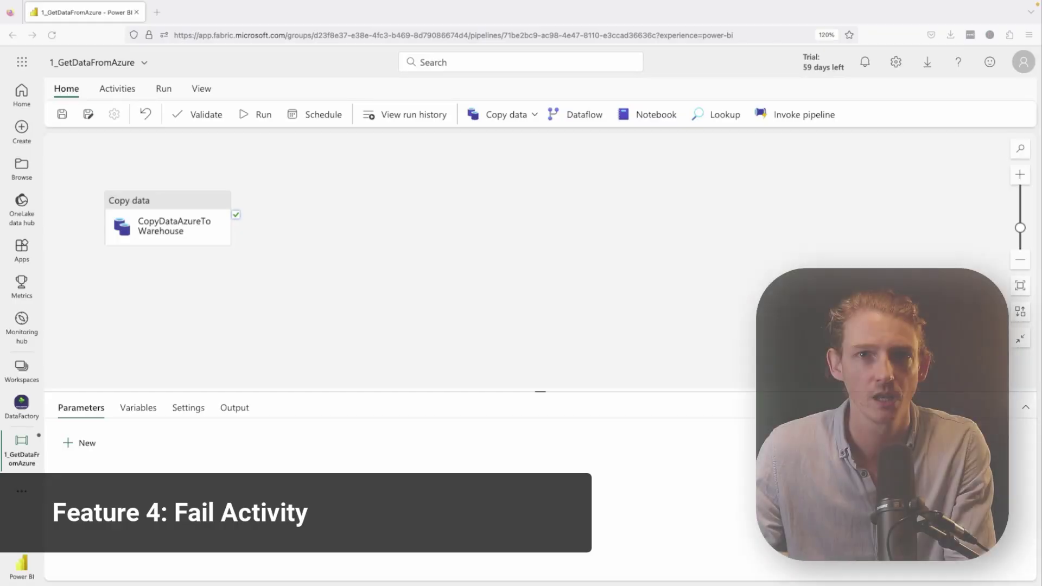
# Add a Fail activity after the copy succeeds, rename it OnFail, and start its fail message
pyautogui.moveTo(204, 208)
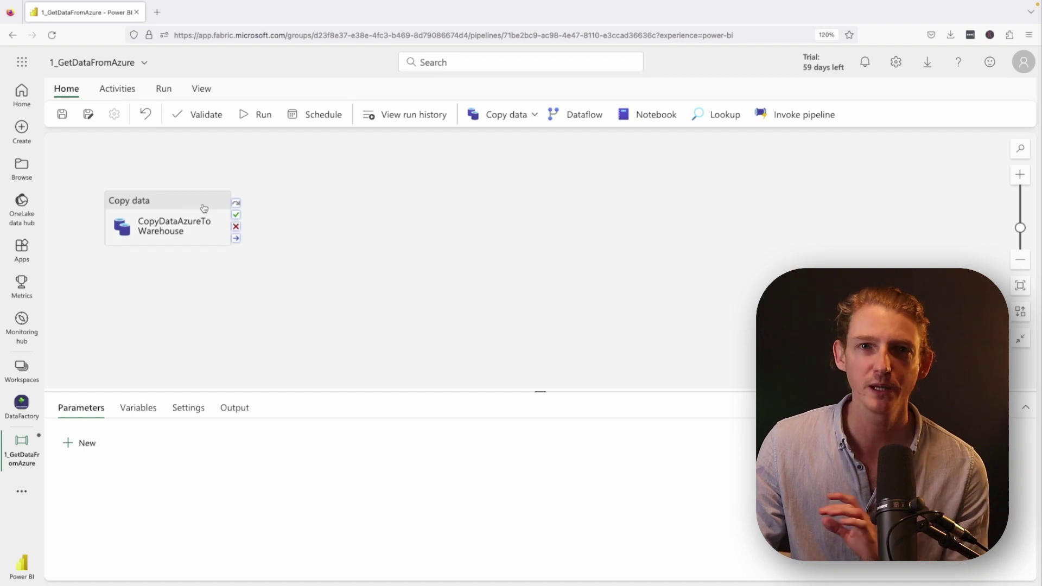
pyautogui.click(208, 236)
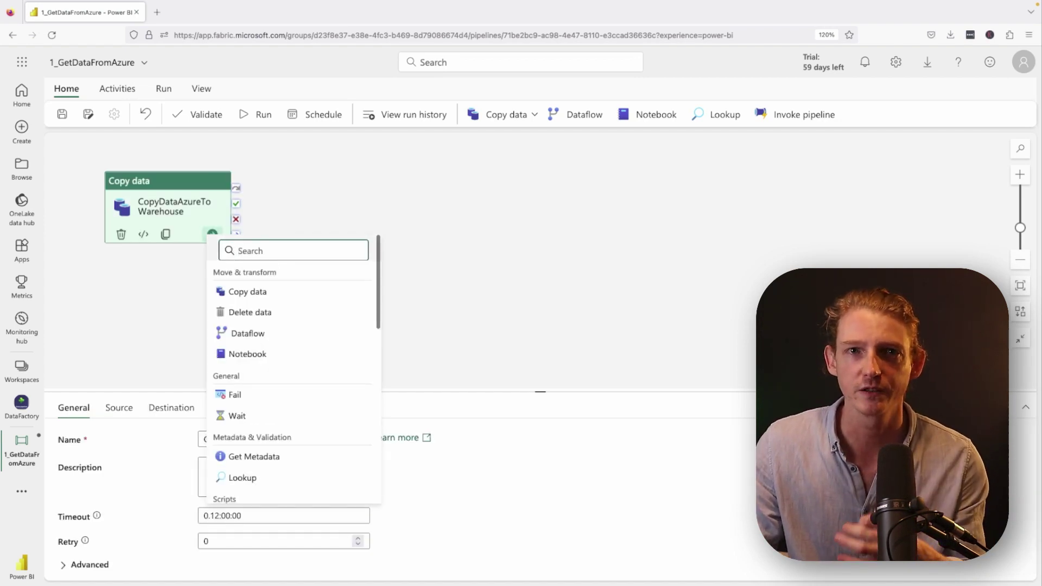
pyautogui.write('fail')
pyautogui.click(267, 293)
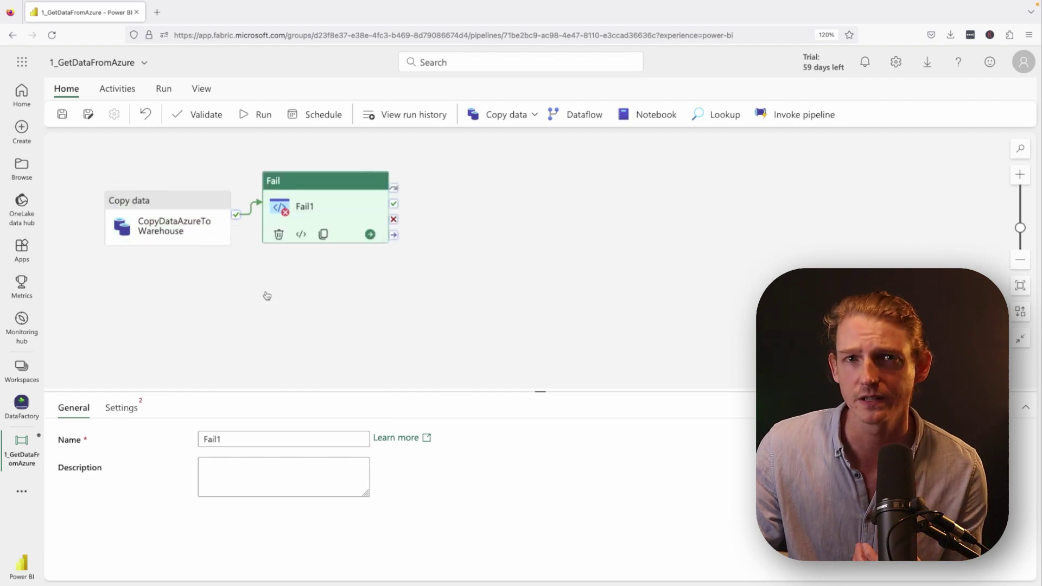
pyautogui.doubleClick(211, 435)
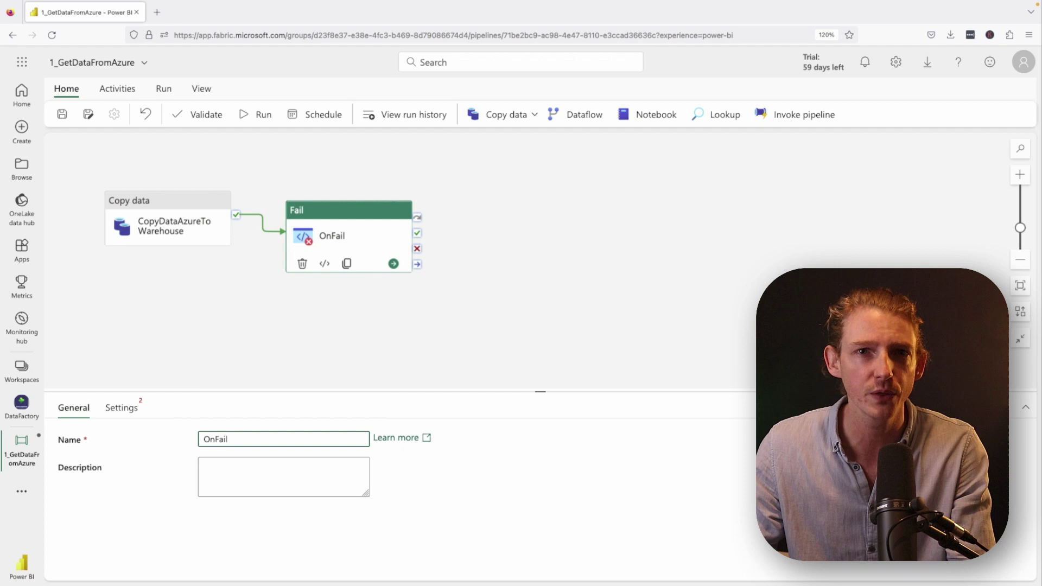
pyautogui.click(129, 409)
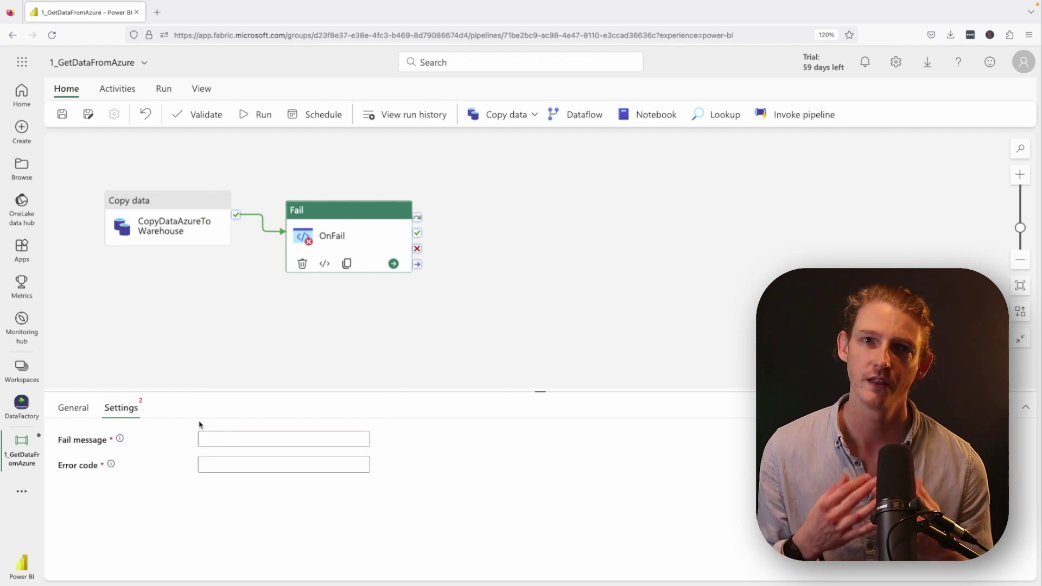
pyautogui.click(253, 441)
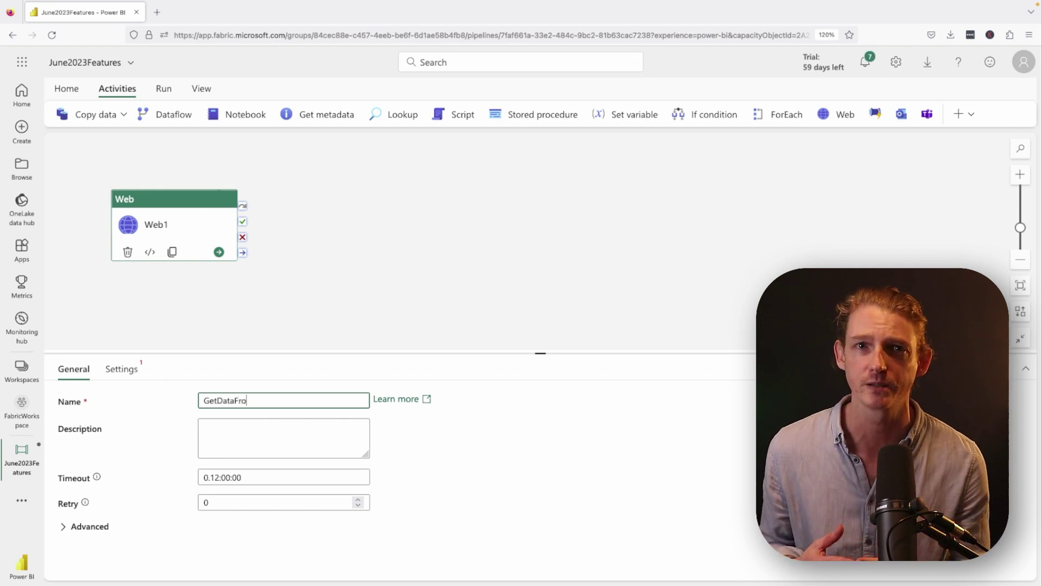
# Connect the web activity to the v2.jokeapi.dev connection using the GET method
pyautogui.click(121, 374)
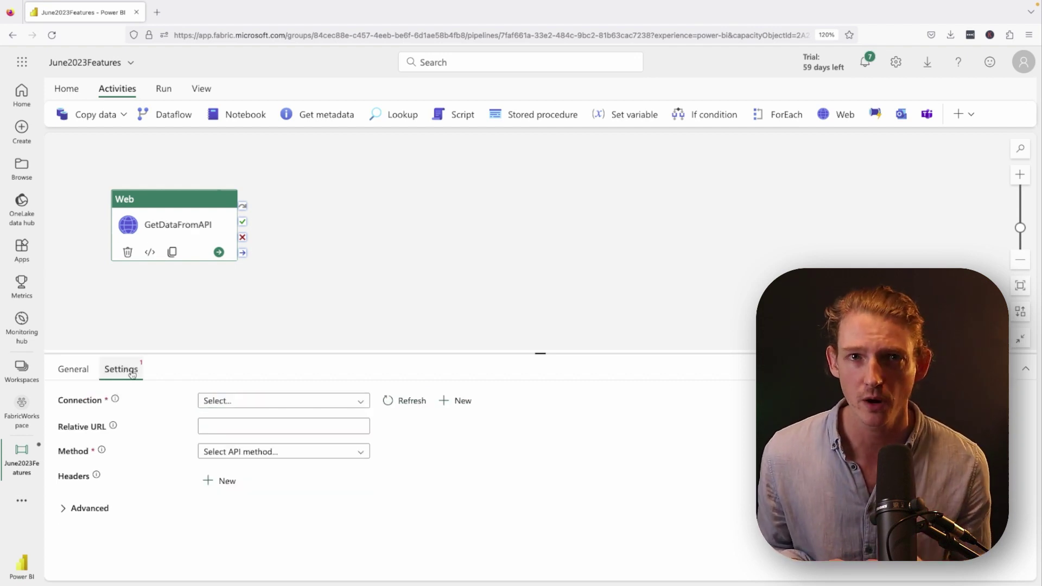
pyautogui.click(297, 406)
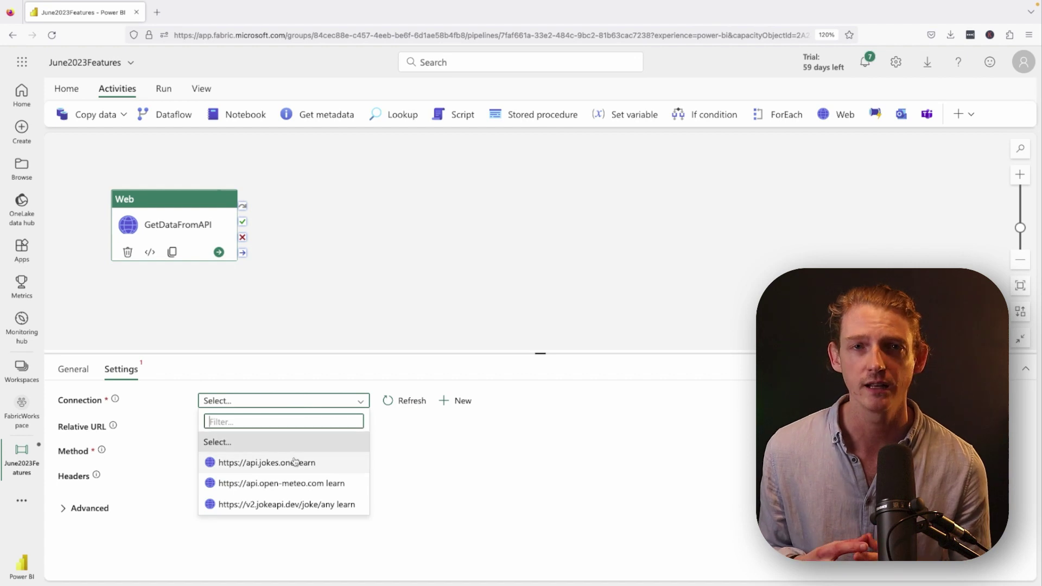
pyautogui.click(297, 507)
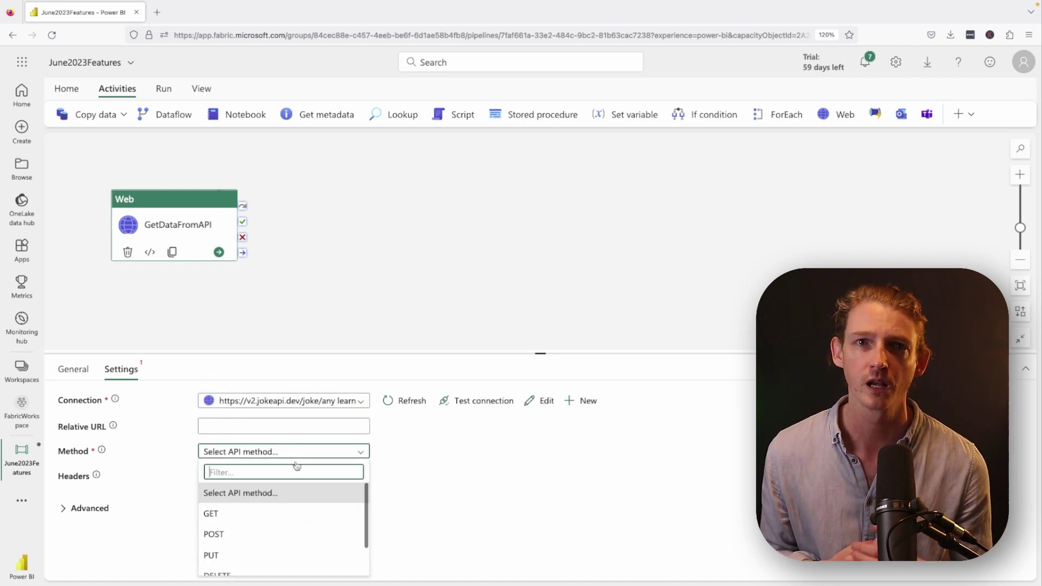
pyautogui.click(260, 513)
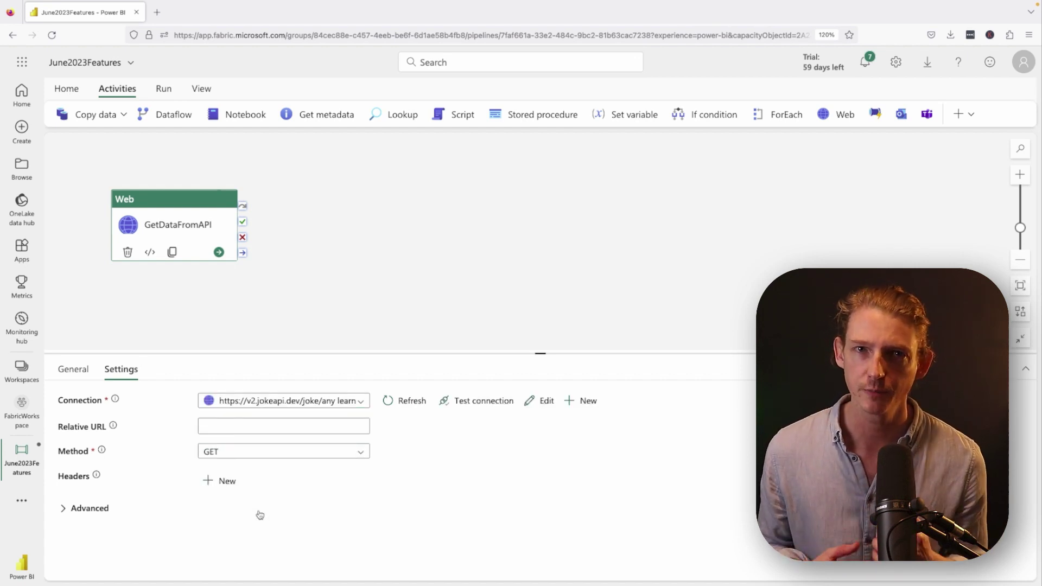
# Validate, save and run the pipeline, then view the web call's JSON response
pyautogui.click(164, 88)
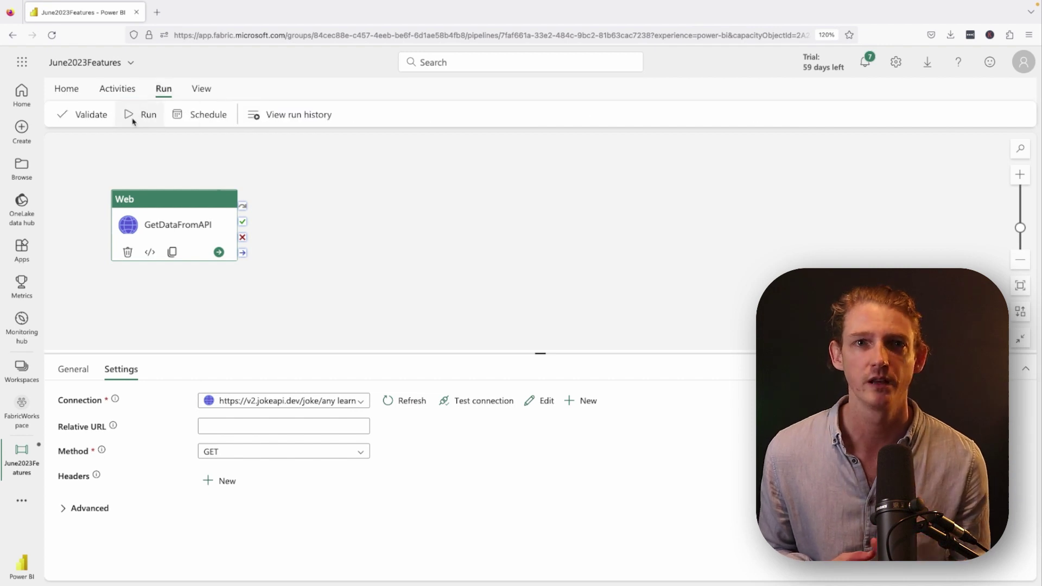
pyautogui.click(91, 124)
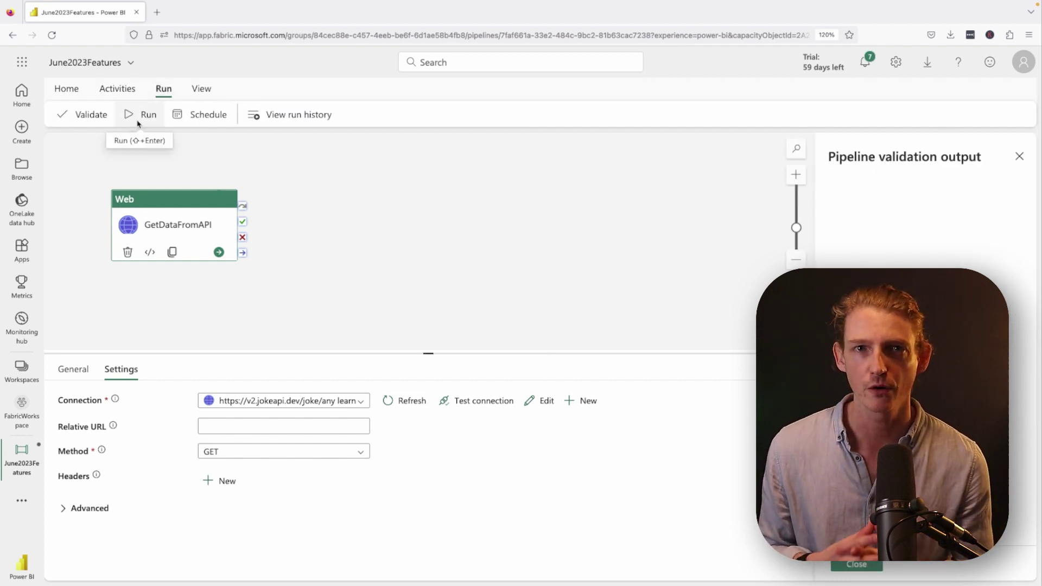
pyautogui.click(141, 115)
pyautogui.click(502, 364)
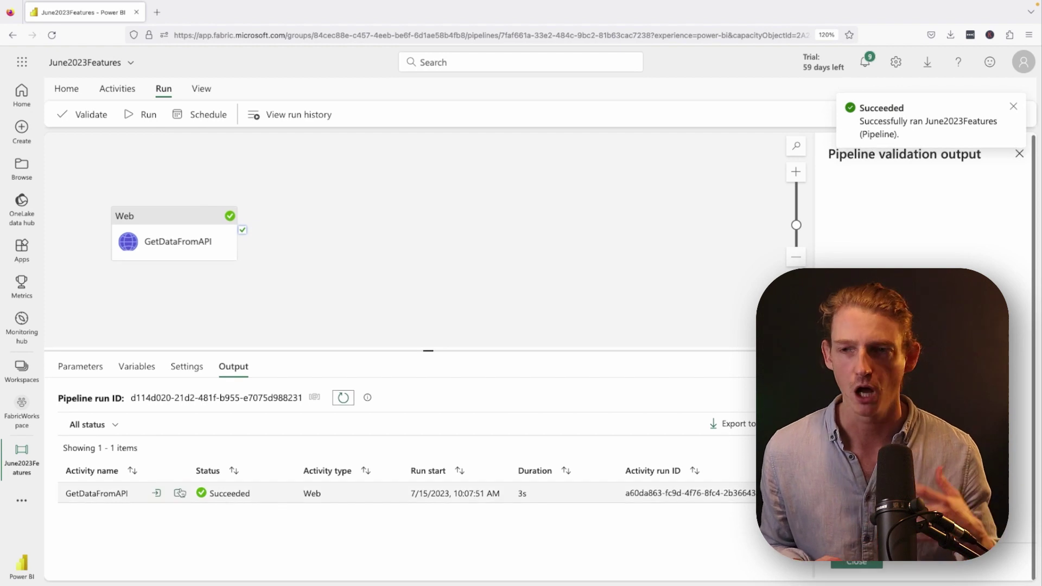
pyautogui.click(178, 493)
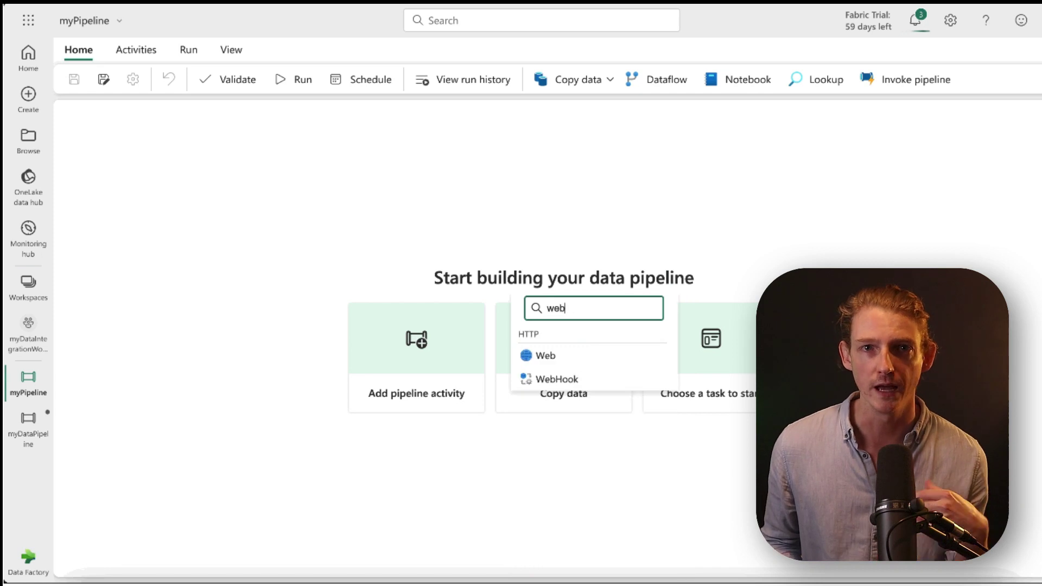
# Add a WebHook activity and connect it to the saved web connection
pyautogui.click(559, 379)
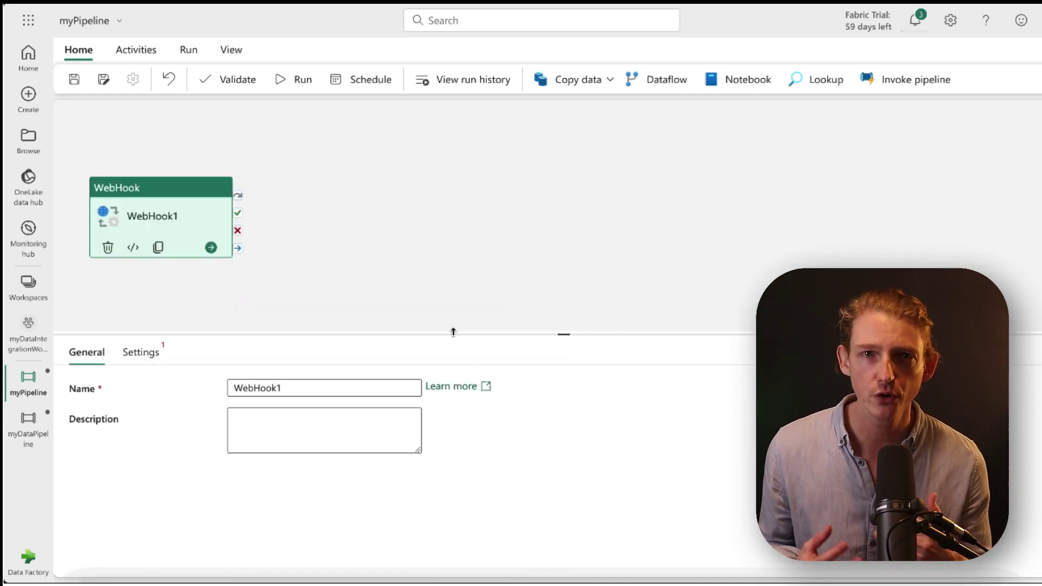
pyautogui.click(134, 299)
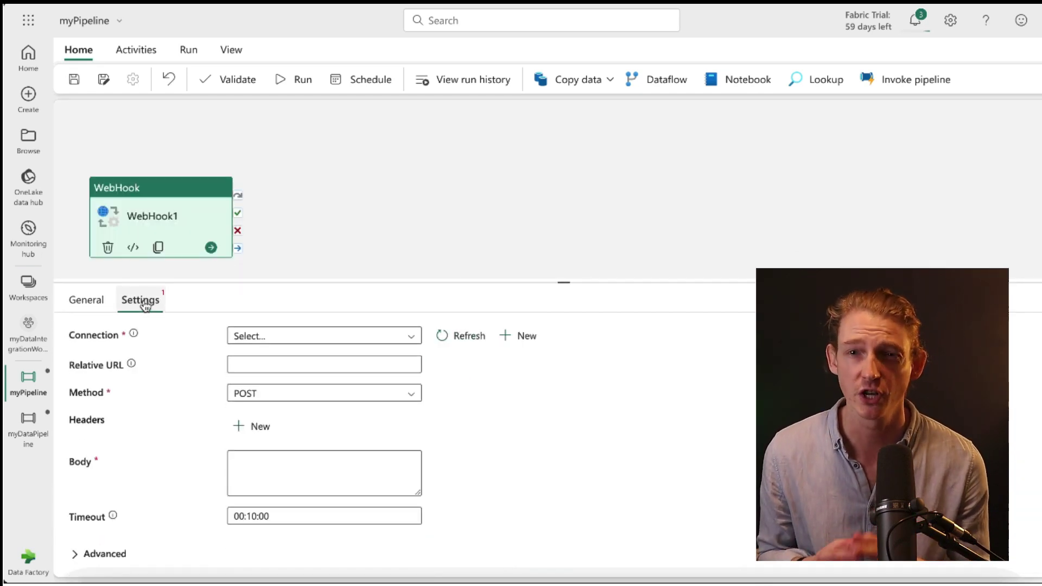
pyautogui.click(278, 337)
pyautogui.click(298, 406)
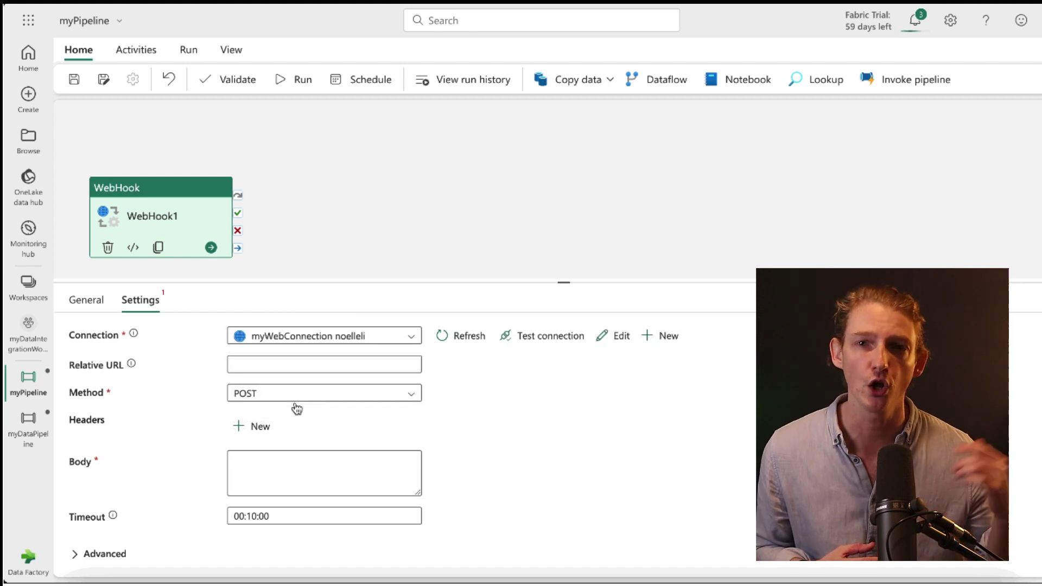
# Set the WebHook body to 'My Webhook Payload' and expand its advanced options
pyautogui.click(289, 463)
pyautogui.write('My Webhook Payload')
pyautogui.click(481, 454)
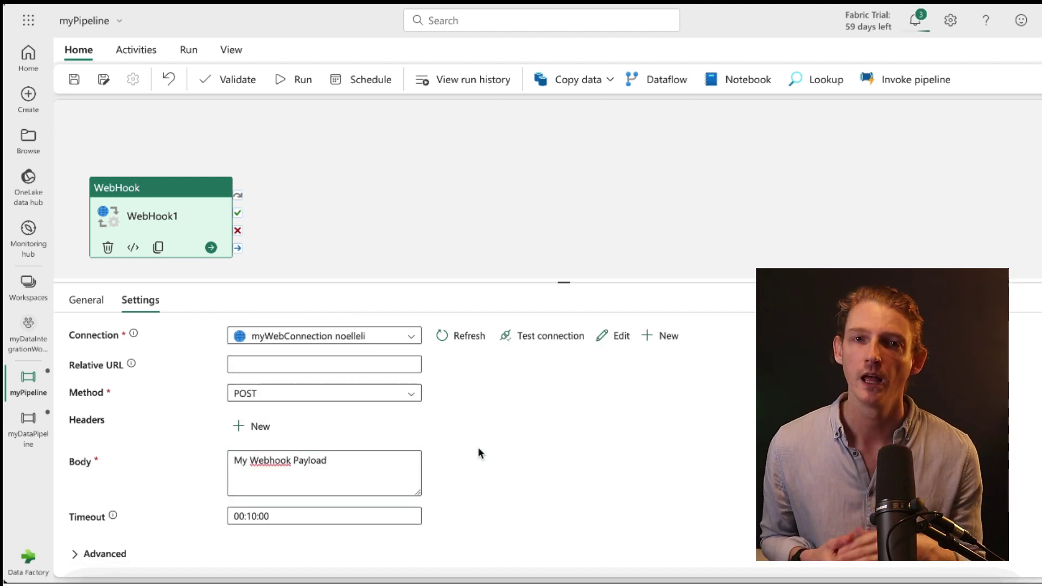
pyautogui.click(121, 553)
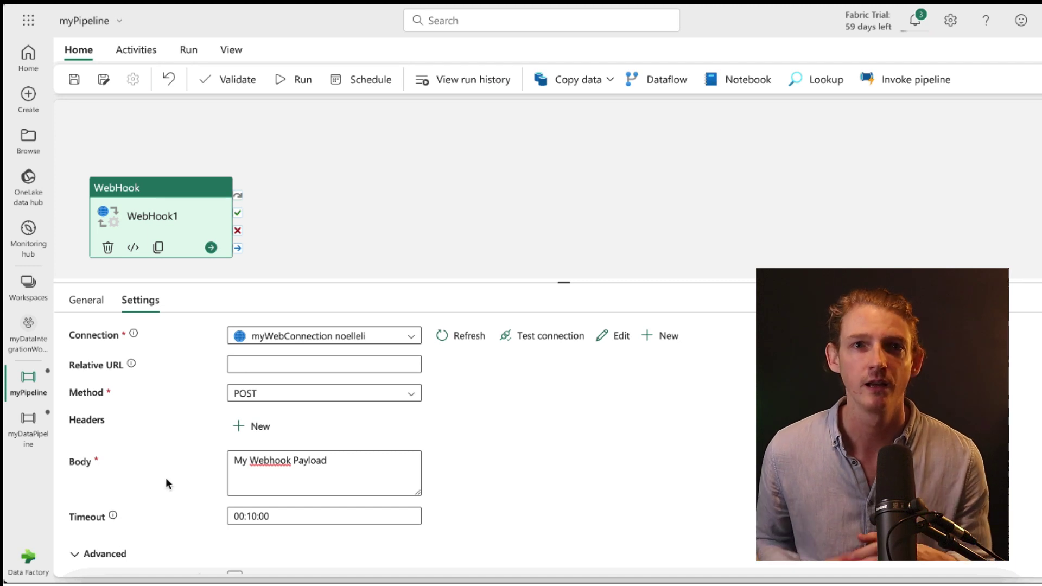
pyautogui.scroll(2, 504, 500)
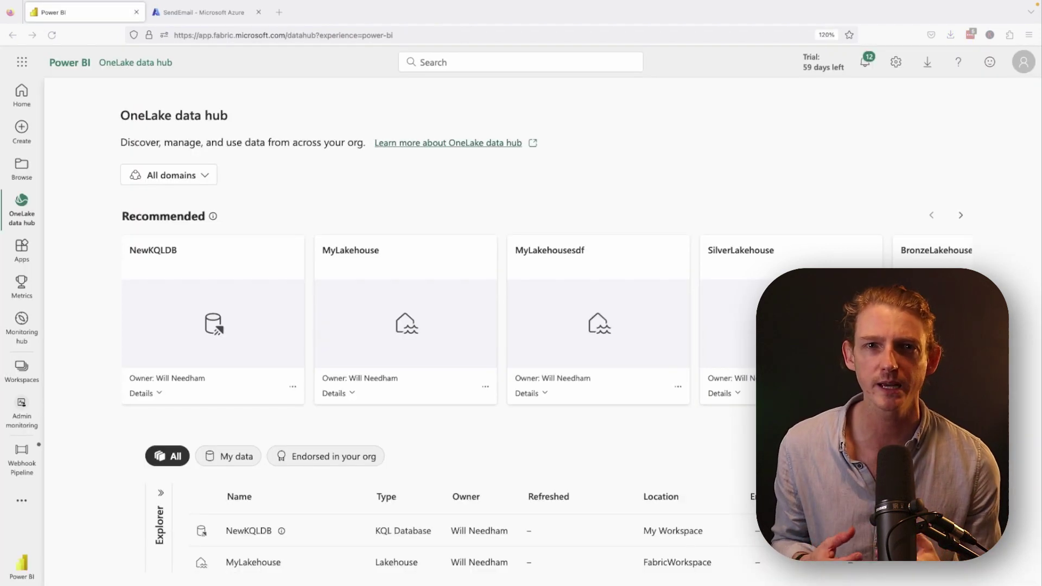
# Switch to the Admin monitoring workspace from the Workspaces list
pyautogui.click(19, 371)
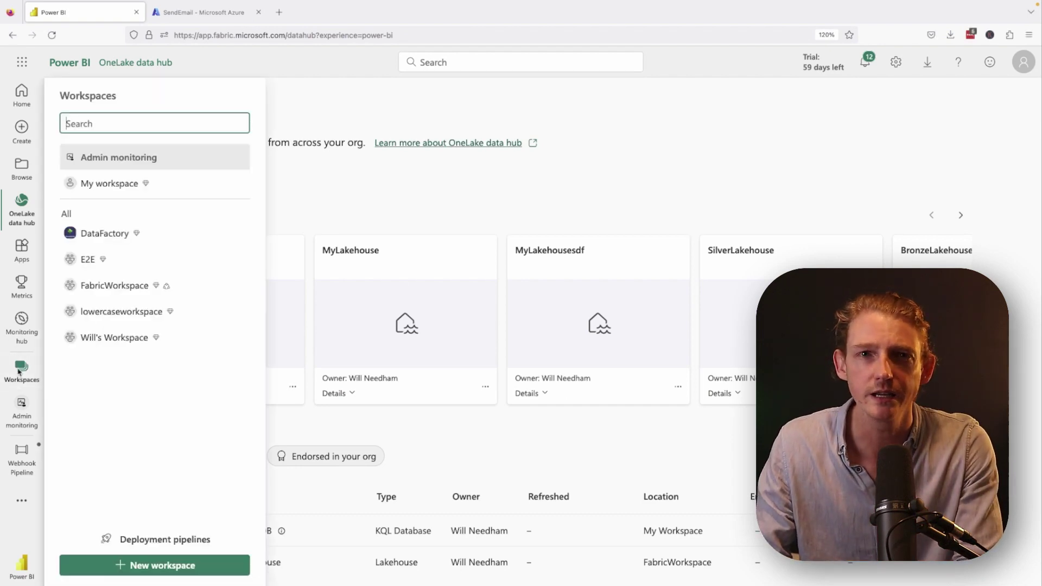
pyautogui.click(130, 158)
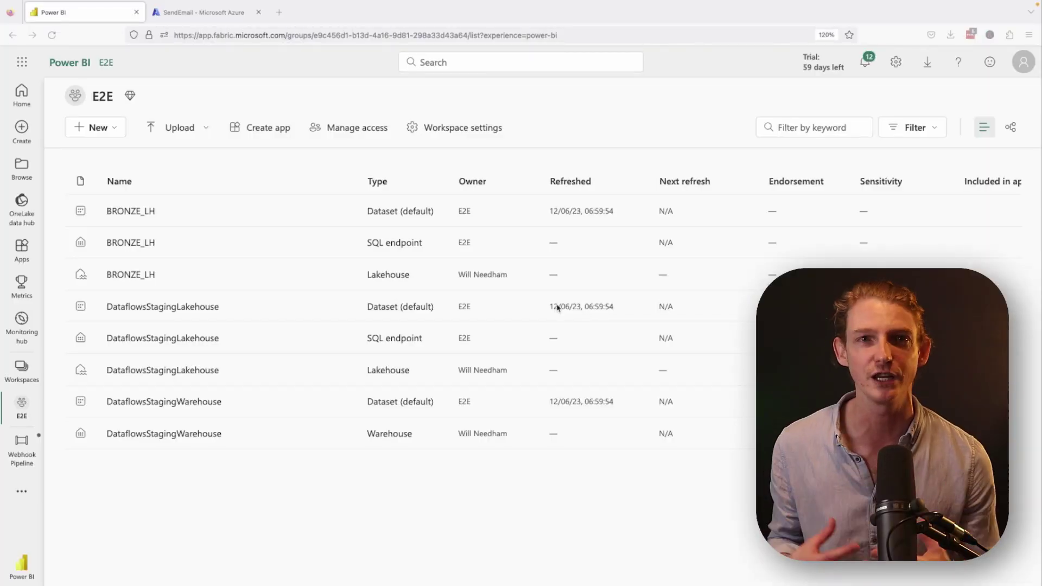
# Remove the E2E workspace via its settings, noting the 30-day deletion notice, and confirm Delete
pyautogui.click(455, 130)
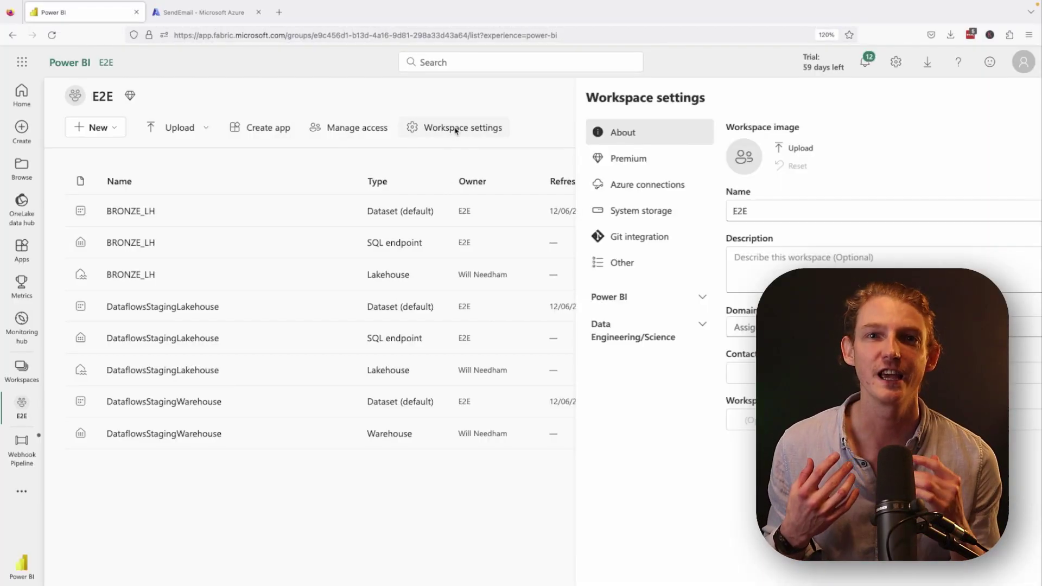
pyautogui.click(477, 266)
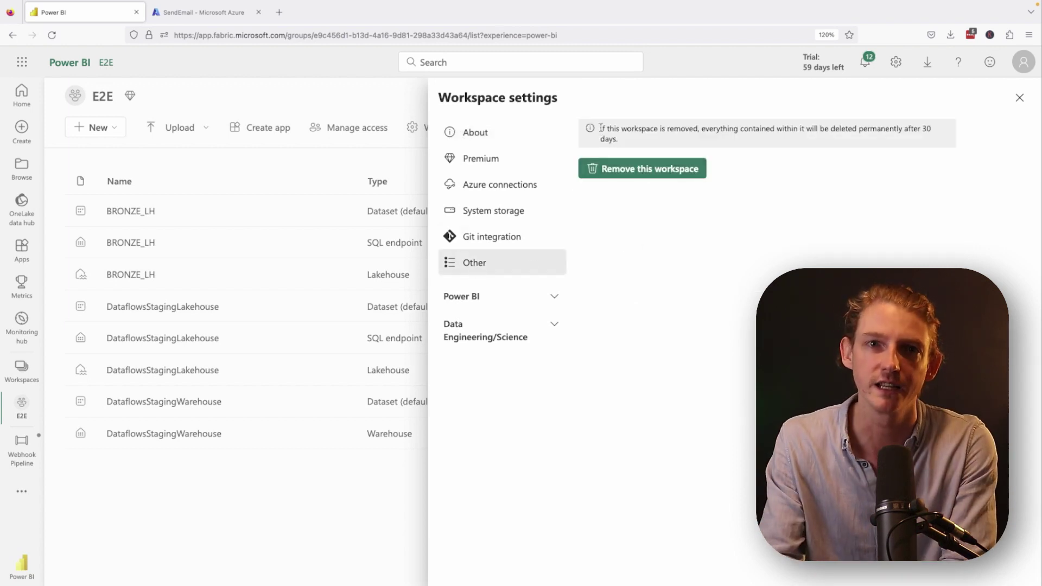
pyautogui.moveTo(599, 128); pyautogui.dragTo(641, 143)
pyautogui.click(774, 221)
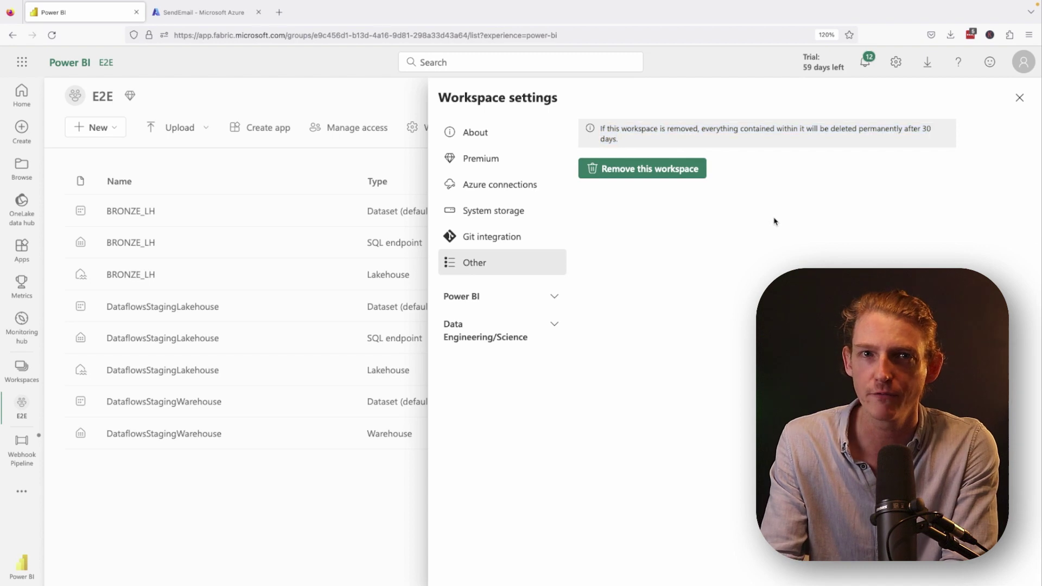
pyautogui.click(672, 171)
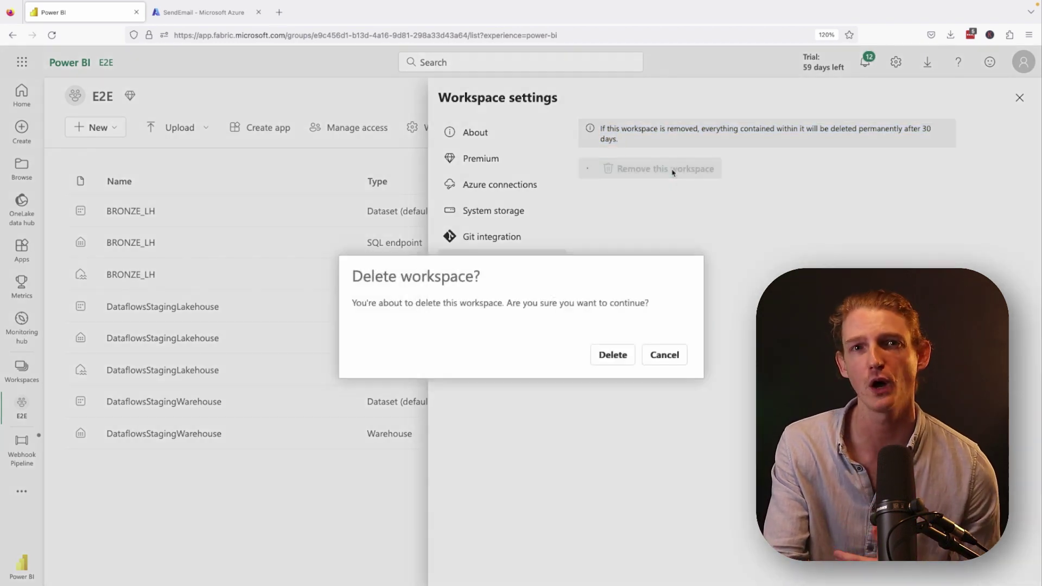
pyautogui.click(613, 355)
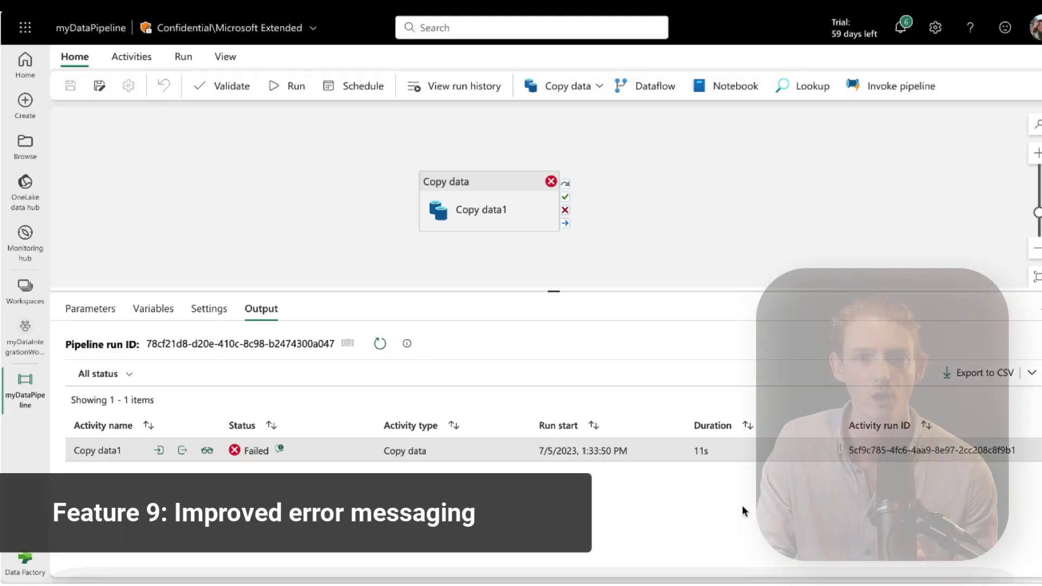
# Open the failed Copy data1 notification and view its full error details
pyautogui.click(280, 450)
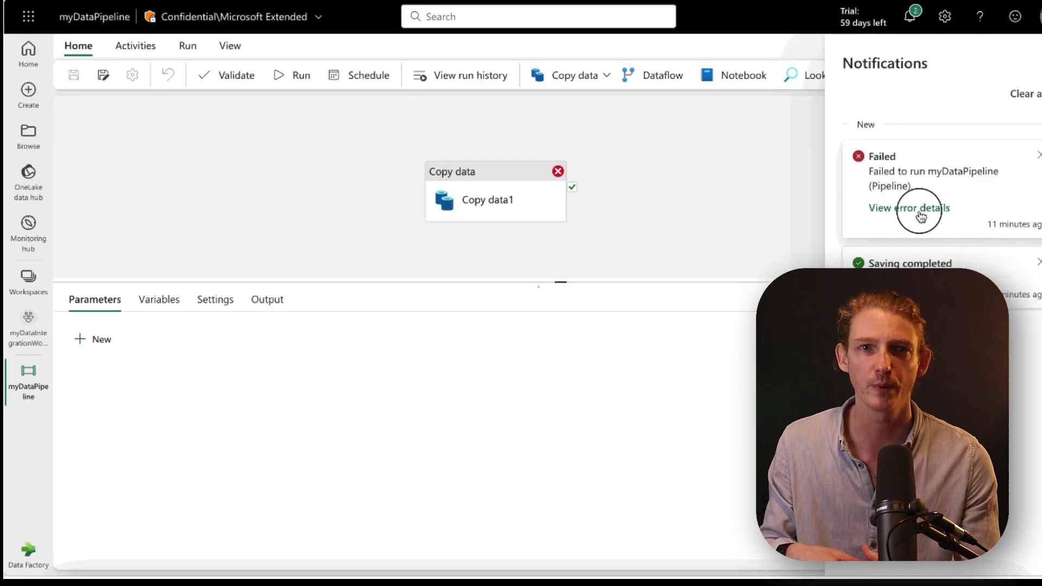
pyautogui.click(920, 213)
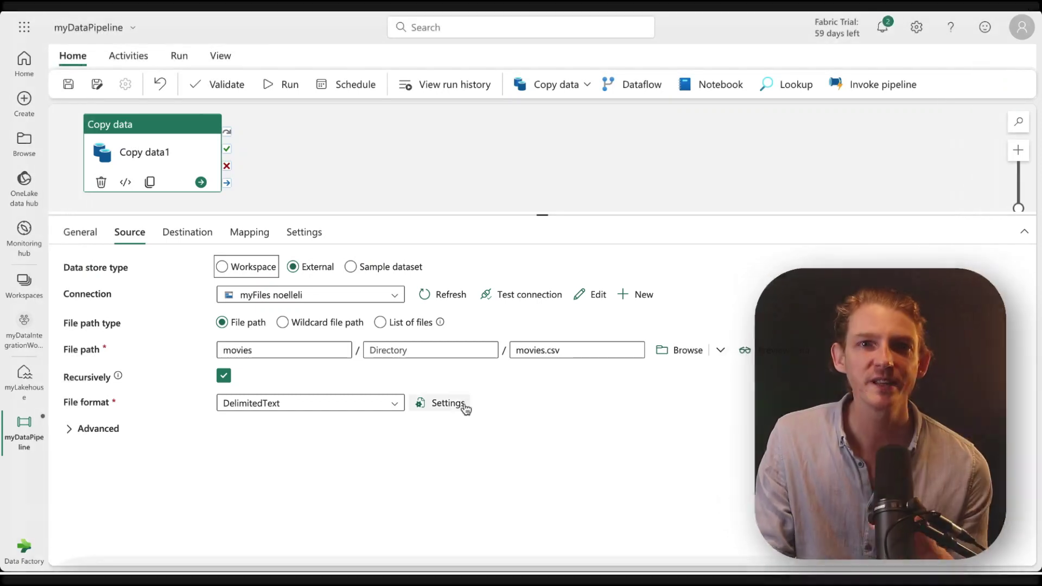
# Clear the movies.csv column delimiter and auto-detect the format as Comma (,)
pyautogui.click(448, 403)
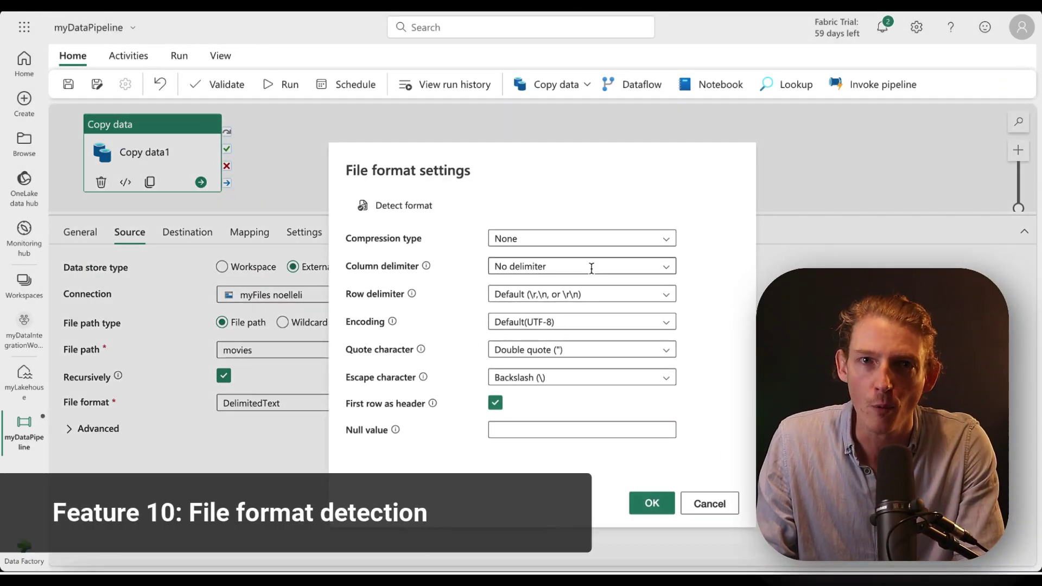
pyautogui.click(600, 270)
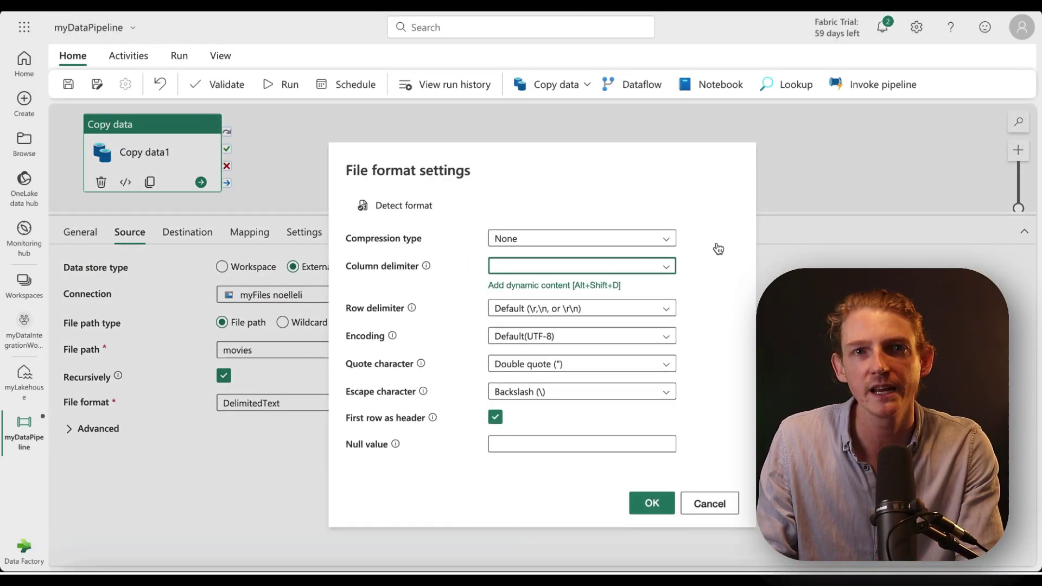
pyautogui.click(720, 249)
pyautogui.click(431, 205)
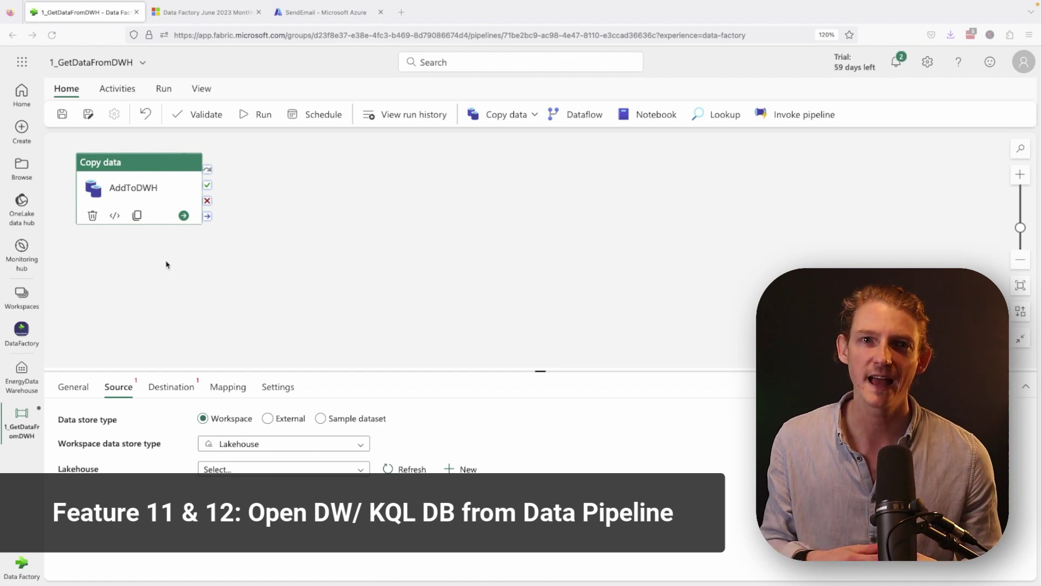
# Set the source data store type to Data Warehouse, select EnergyDataWarehouse, and open it
pyautogui.click(278, 445)
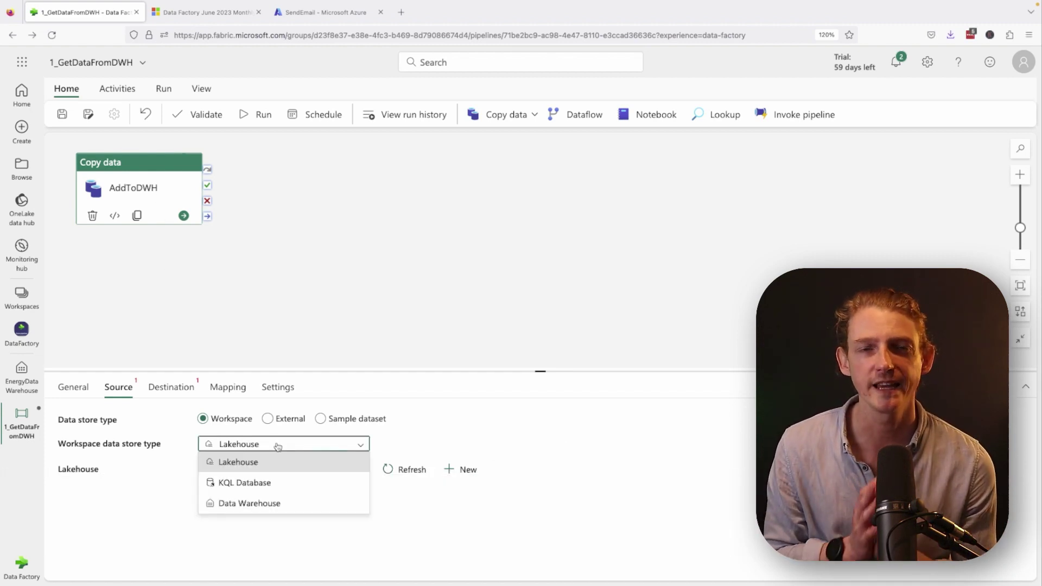
pyautogui.click(263, 503)
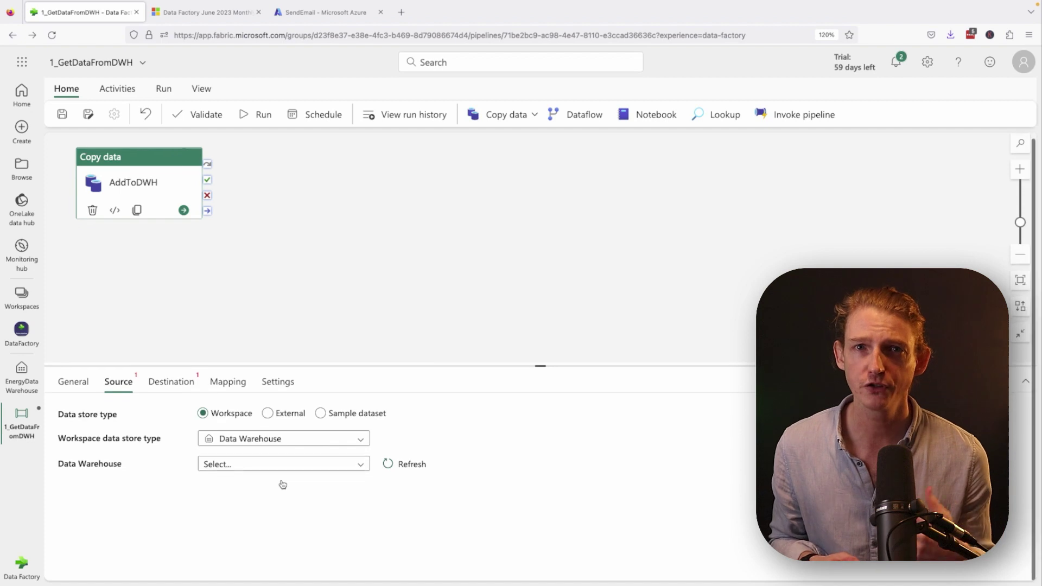
pyautogui.click(286, 472)
pyautogui.click(269, 533)
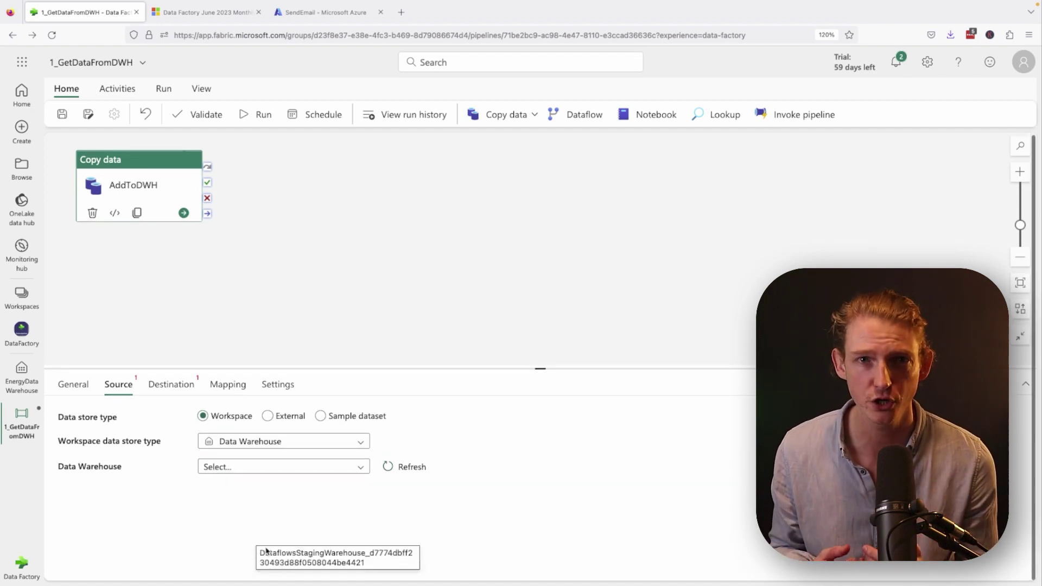
pyautogui.click(258, 466)
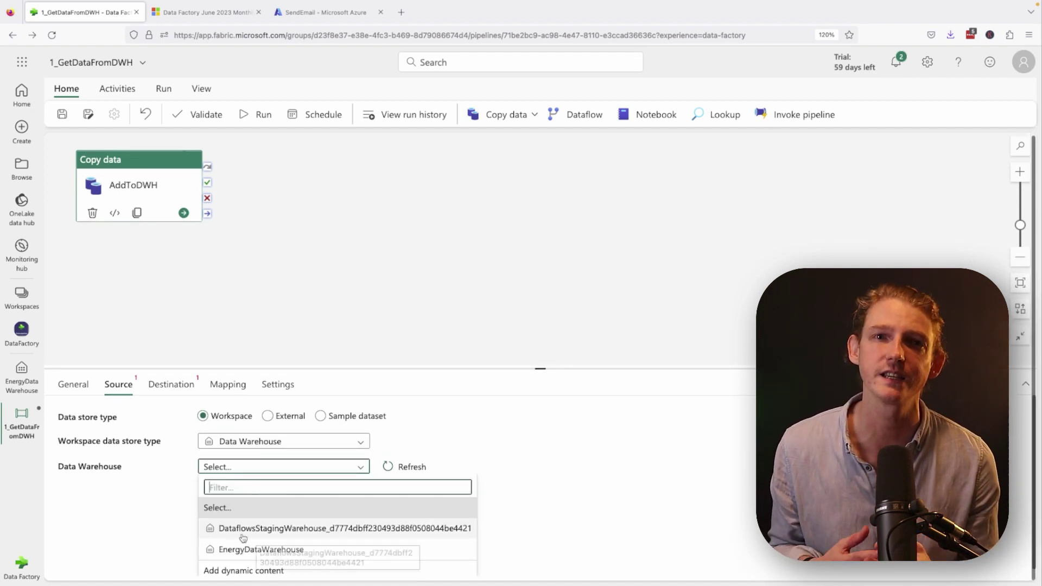
pyautogui.click(240, 549)
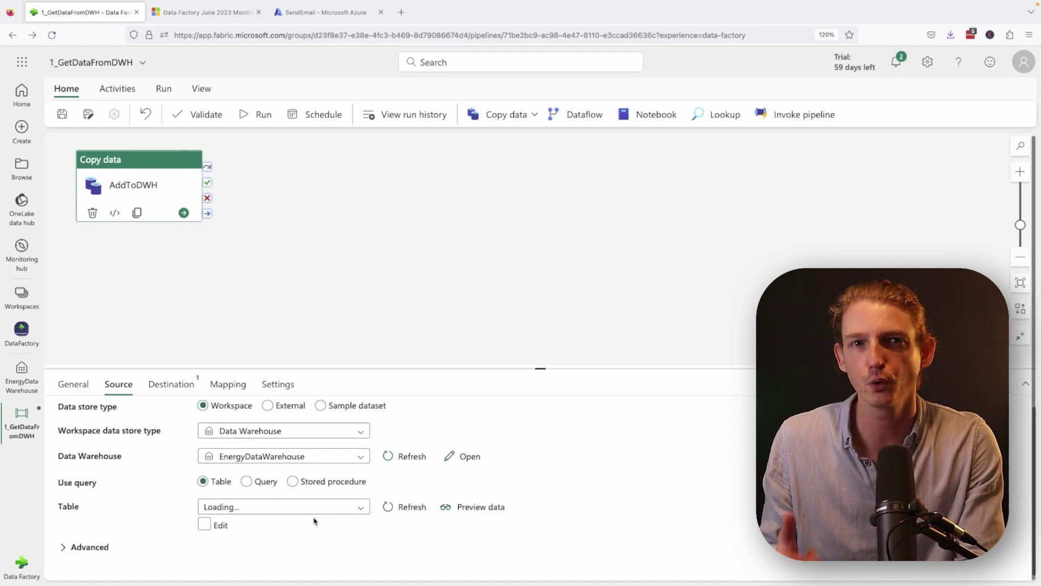
pyautogui.click(463, 459)
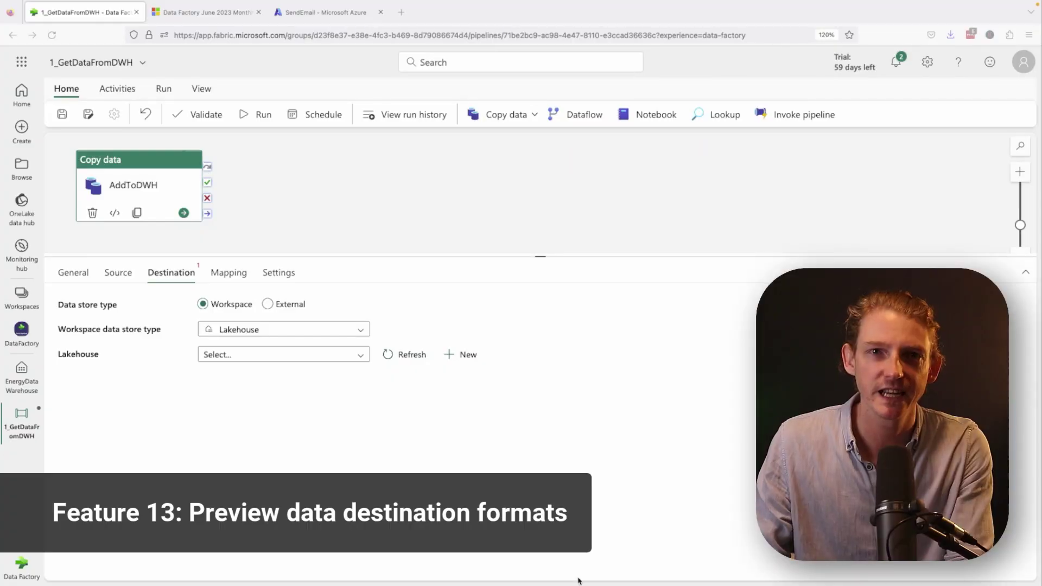
# Point the destination at the EnergyFromDataflow table in BronzeLakehouse, then close the data preview
pyautogui.click(286, 356)
pyautogui.click(276, 417)
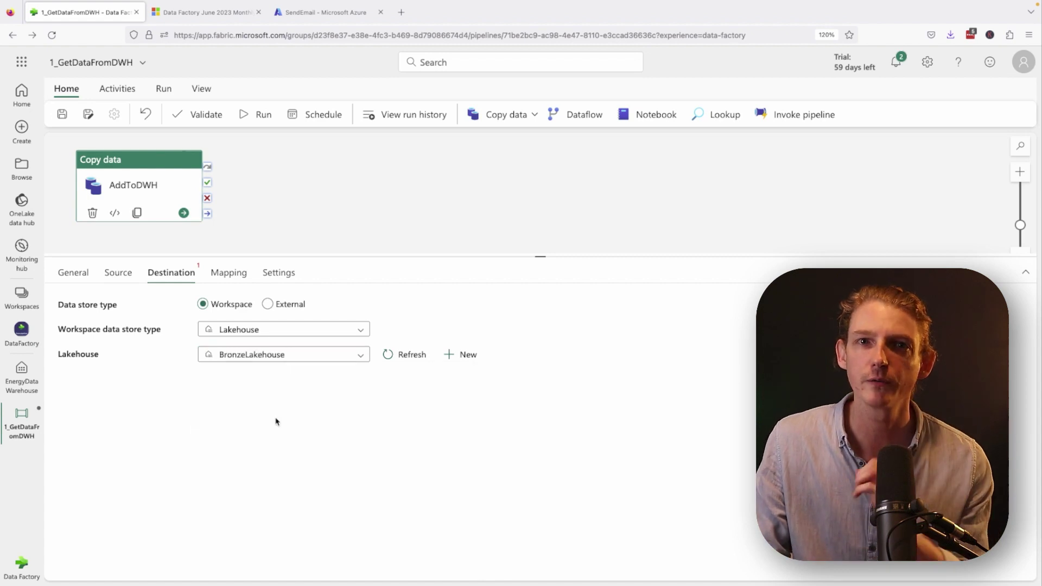
pyautogui.click(283, 406)
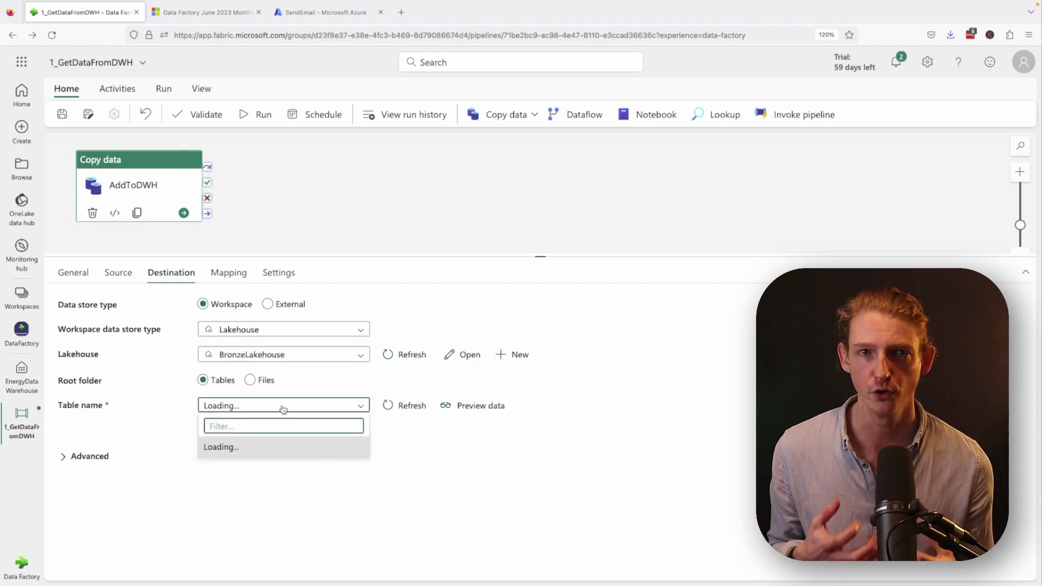
pyautogui.click(269, 445)
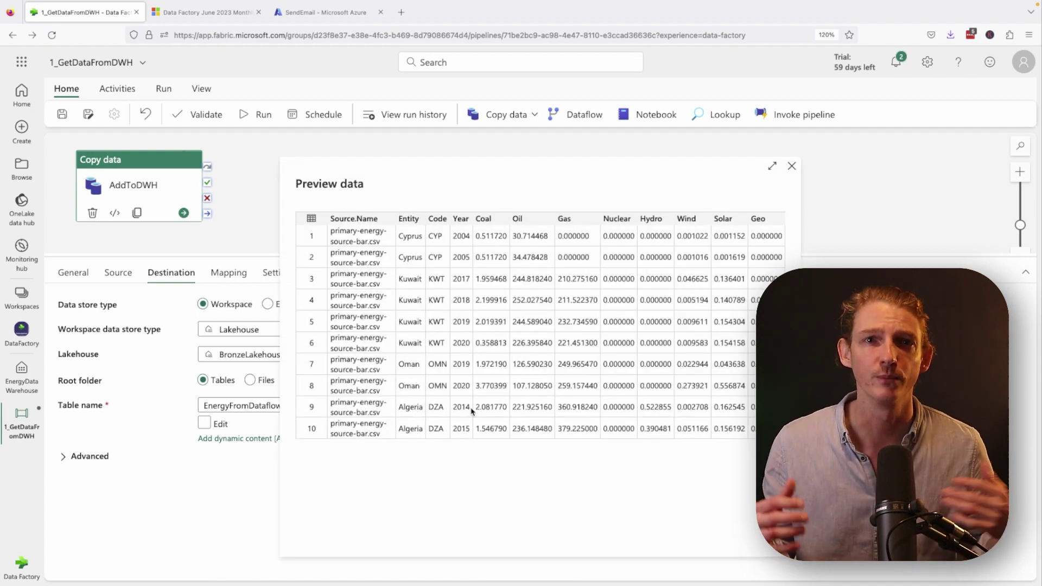
pyautogui.click(792, 168)
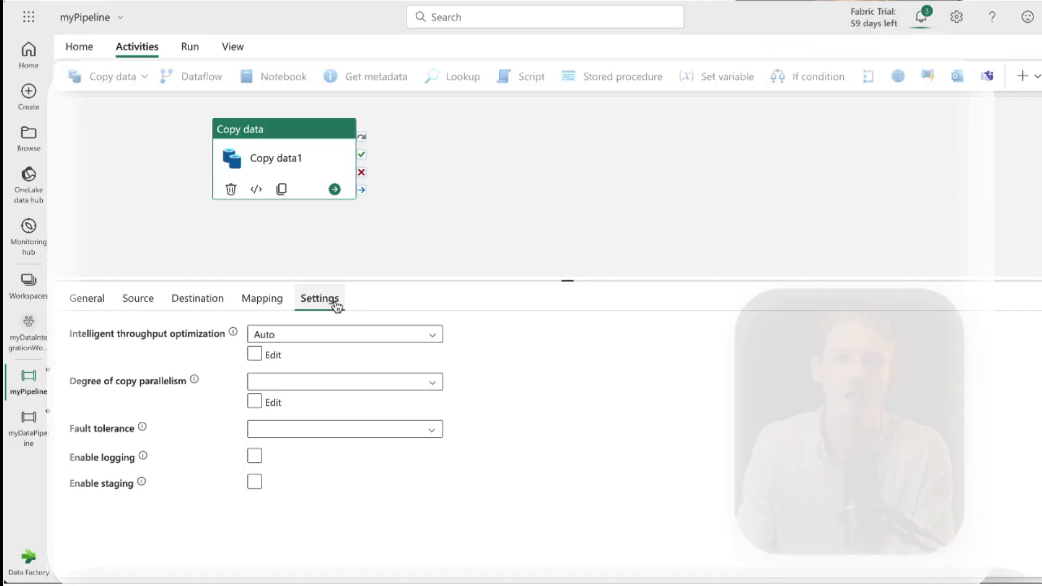
# Enable staging on Copy data1 and list the available staging account connections
pyautogui.click(254, 482)
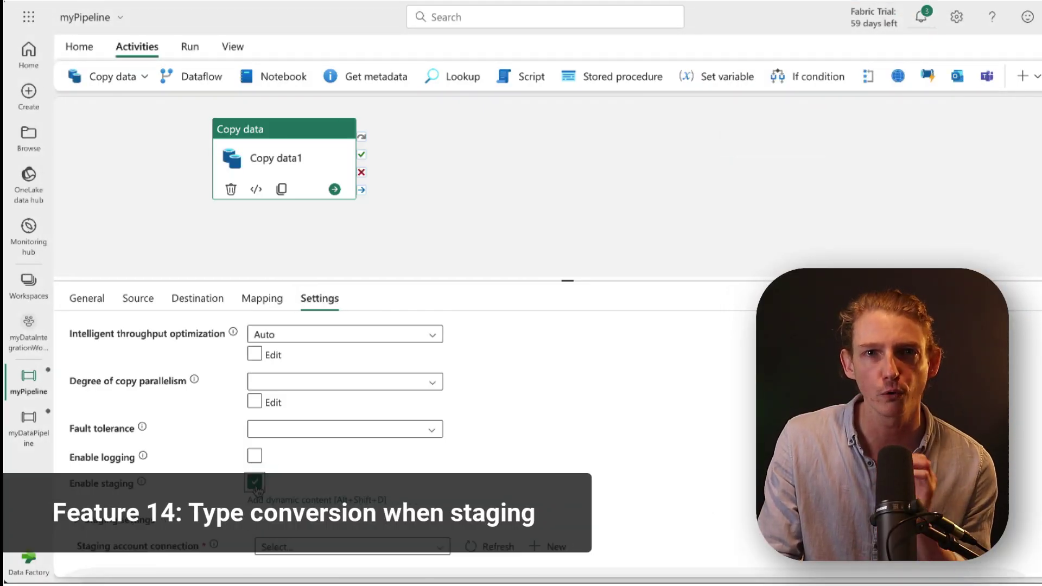
pyautogui.click(397, 547)
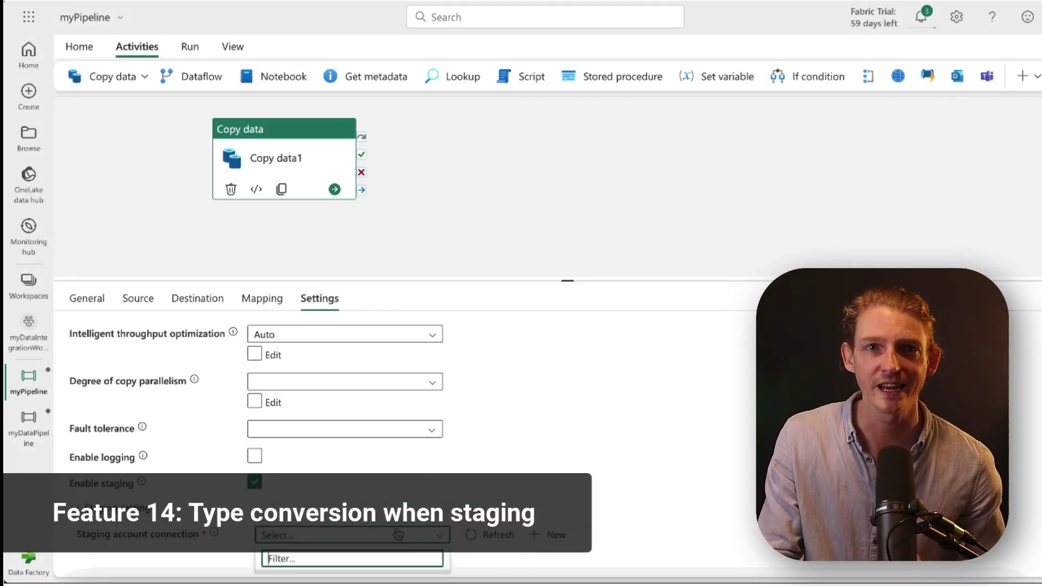